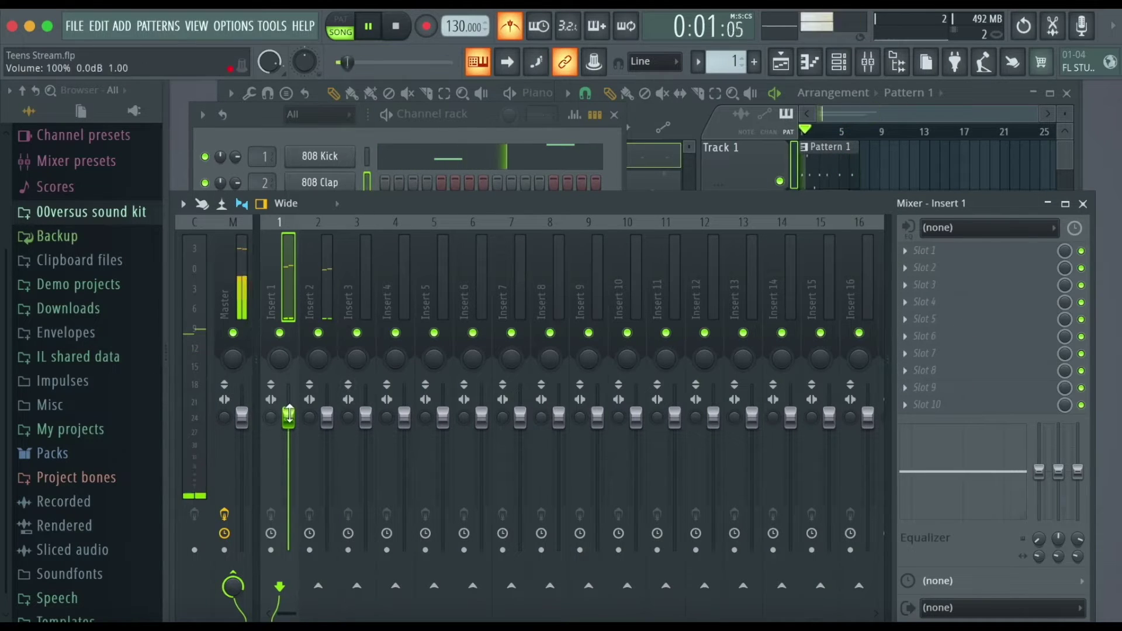
- Lower the Insert 1 fader to about 53% during playback, return it to full volume and stop playback
left_click_drag(288, 413, 288, 481)
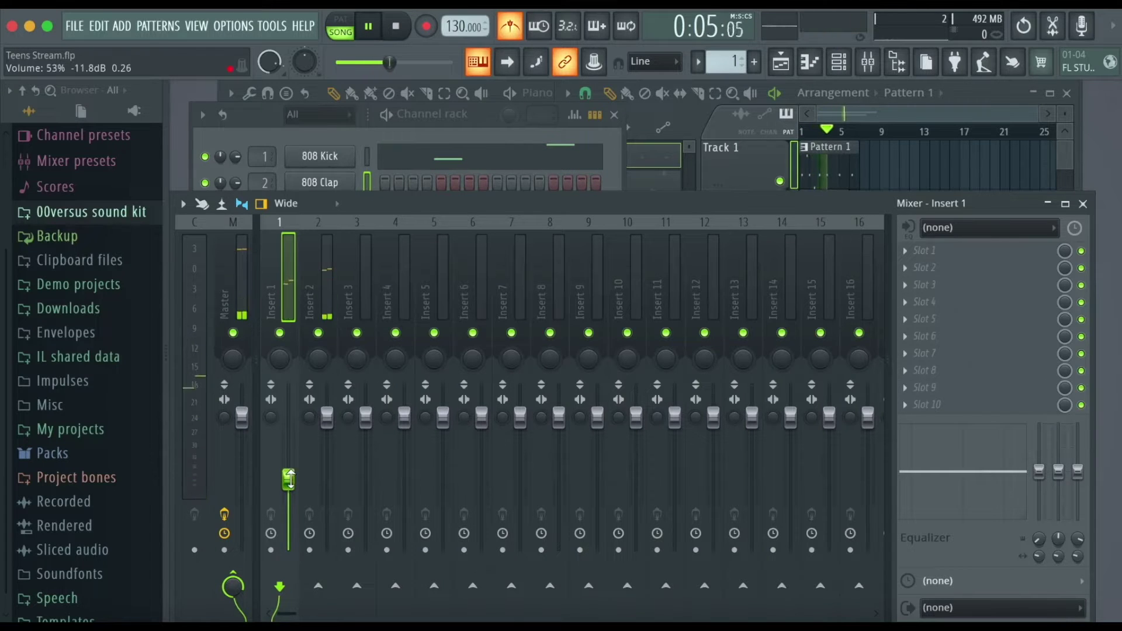
left_click_drag(288, 480, 289, 417)
key("space")
- Play the song while raising the Master fader back to 100%, stop playback and close the mixer
left_click(245, 418)
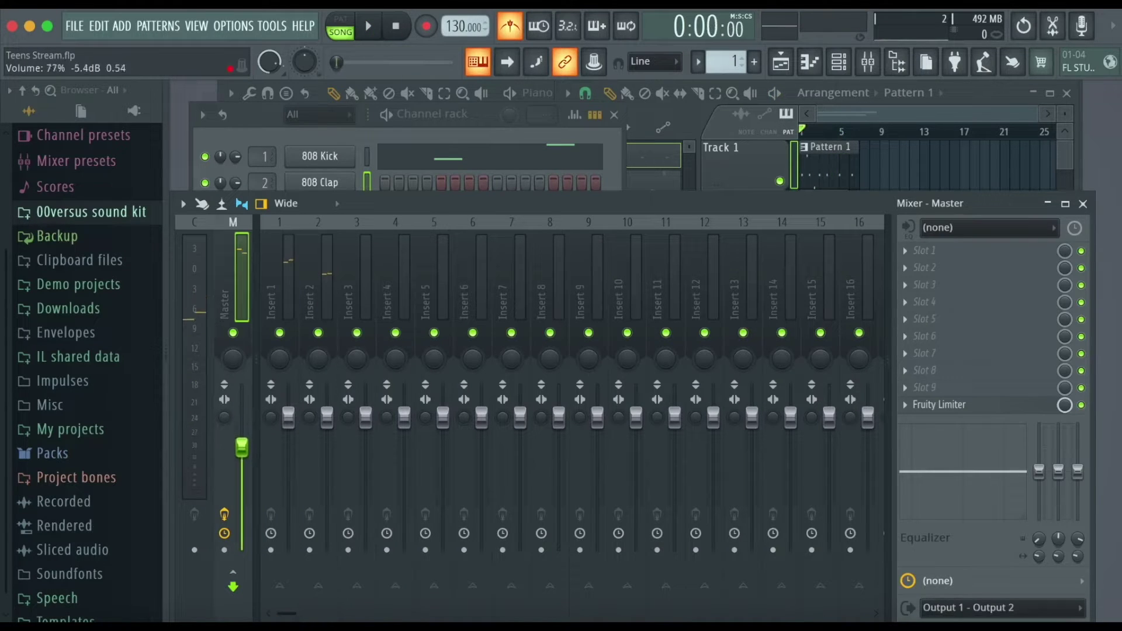
key("space")
left_click_drag(241, 479, 241, 417)
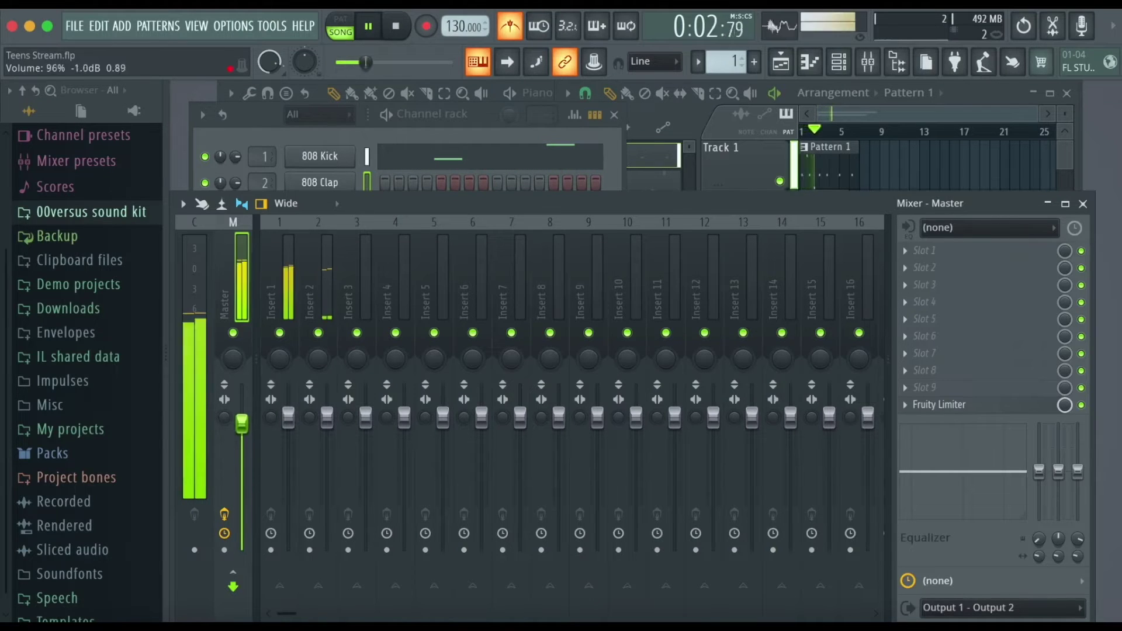
key("space")
key("F9")
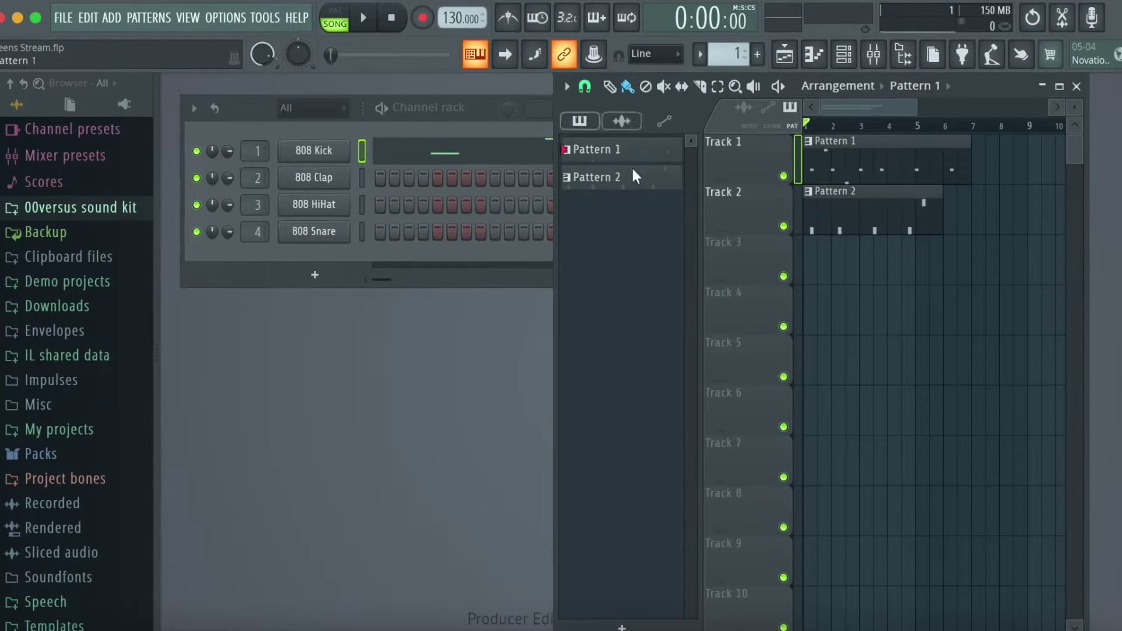
- Delete Pattern 2 and Pattern 1 from the project, confirming each deletion
right_click(636, 175)
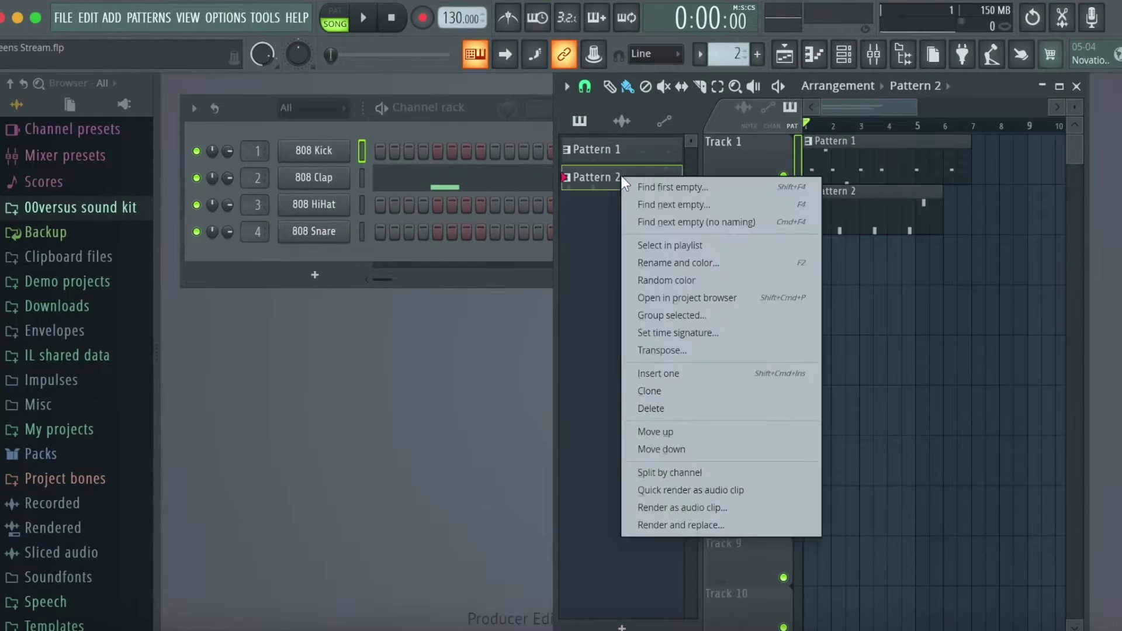
left_click(655, 407)
left_click(620, 385)
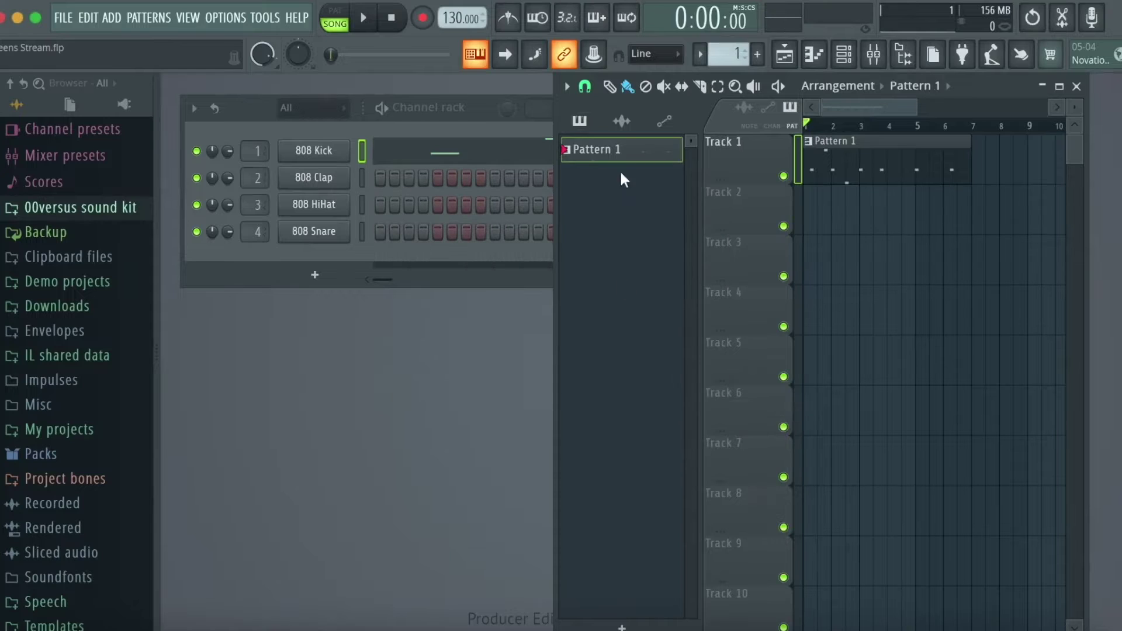
right_click(616, 150)
left_click(647, 377)
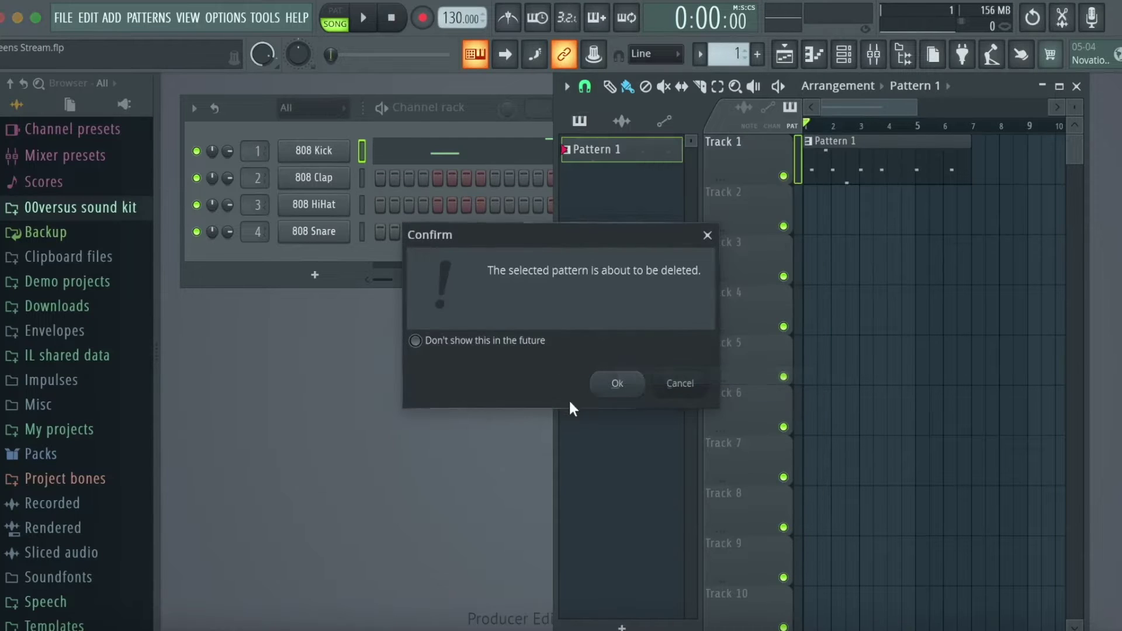
left_click(612, 386)
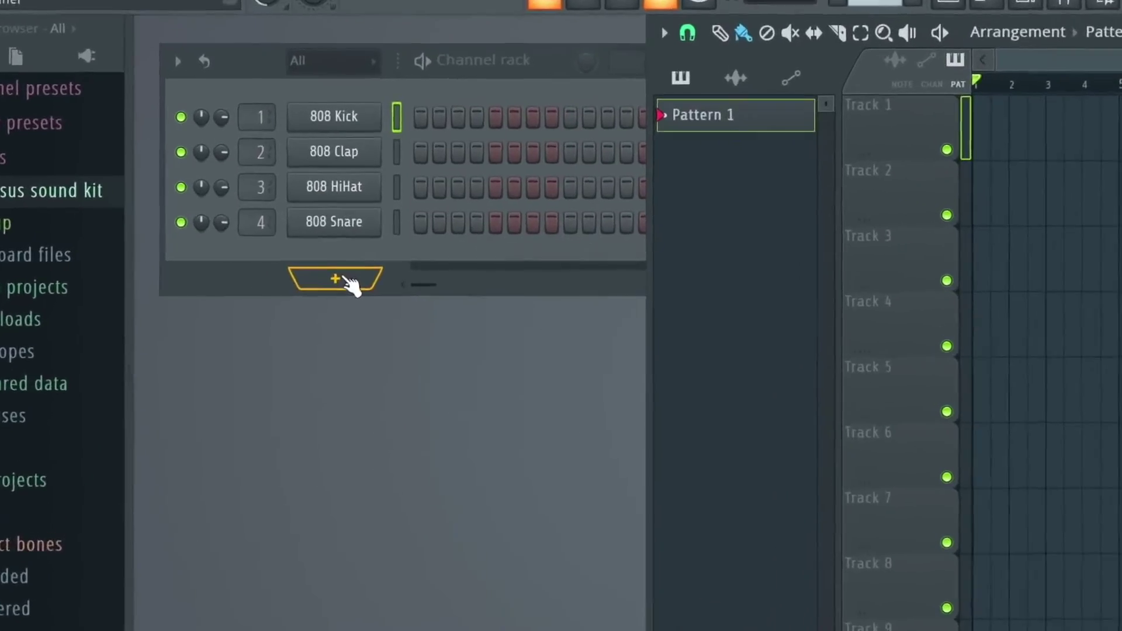
- Browse the full list of generator plugins and add FLEX as a new channel
left_click(314, 275)
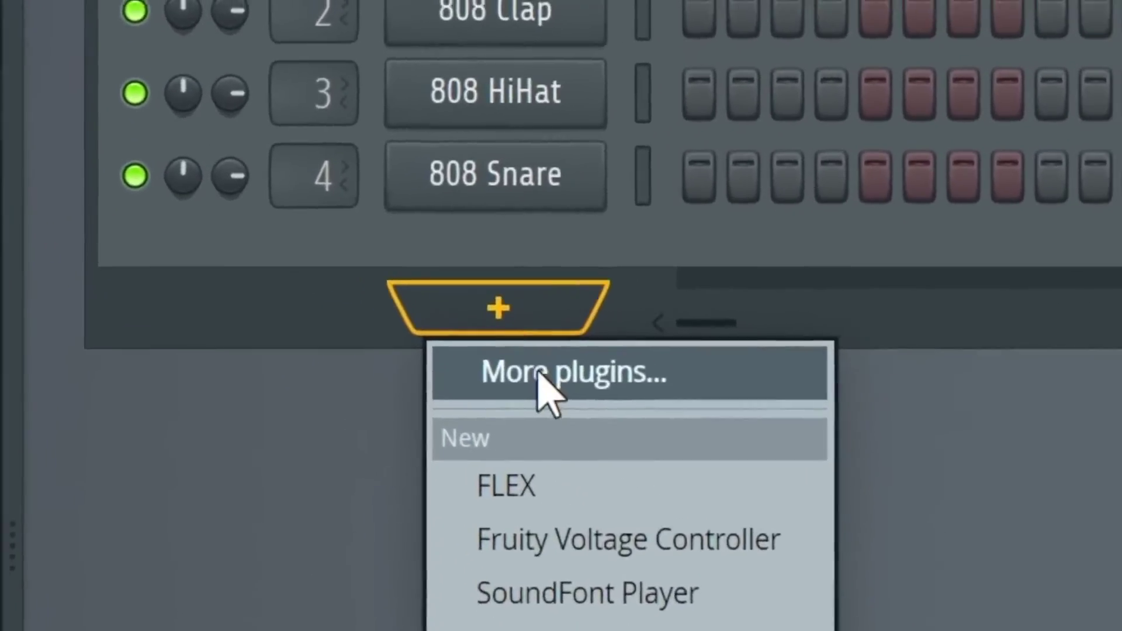
left_click(386, 319)
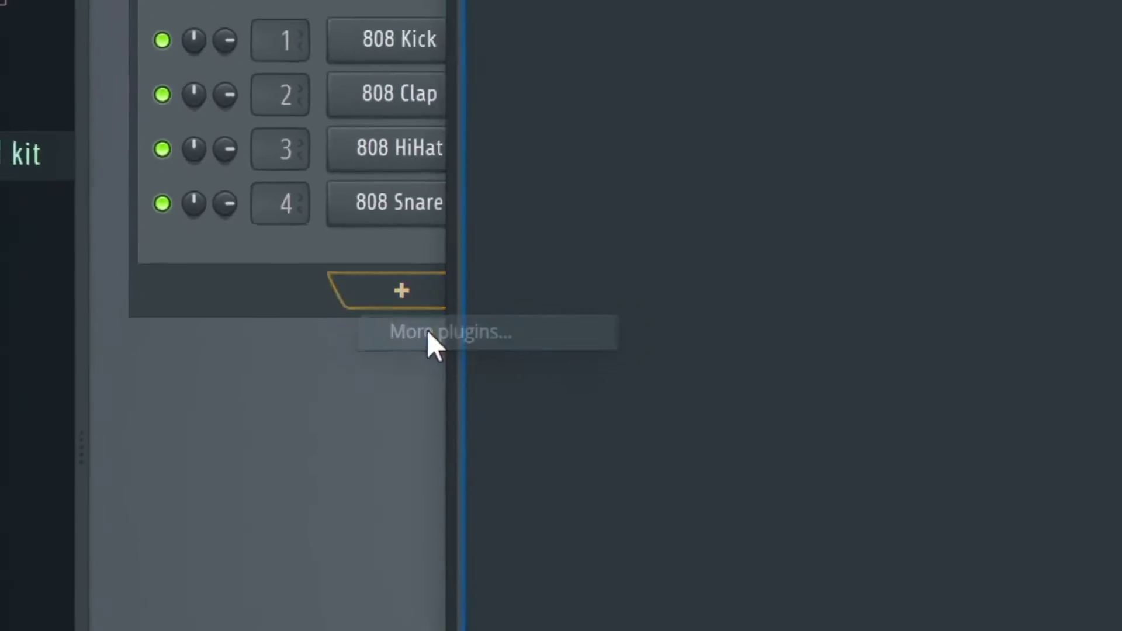
scroll(432, 234, "down", 8)
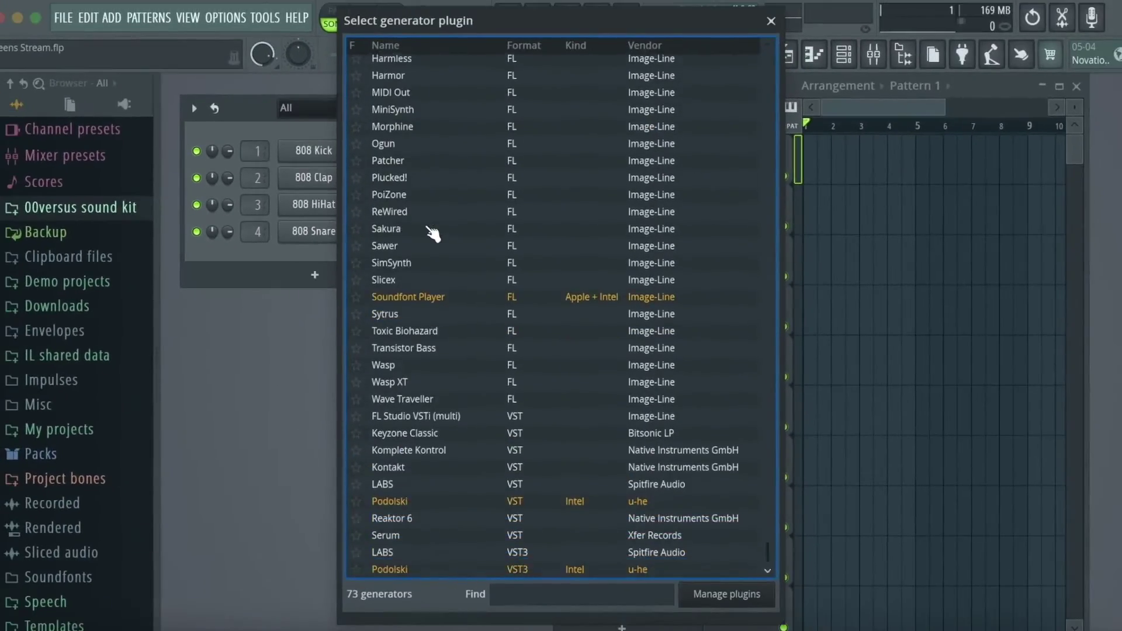
scroll(433, 234, "up", 15)
scroll(432, 234, "down", 1)
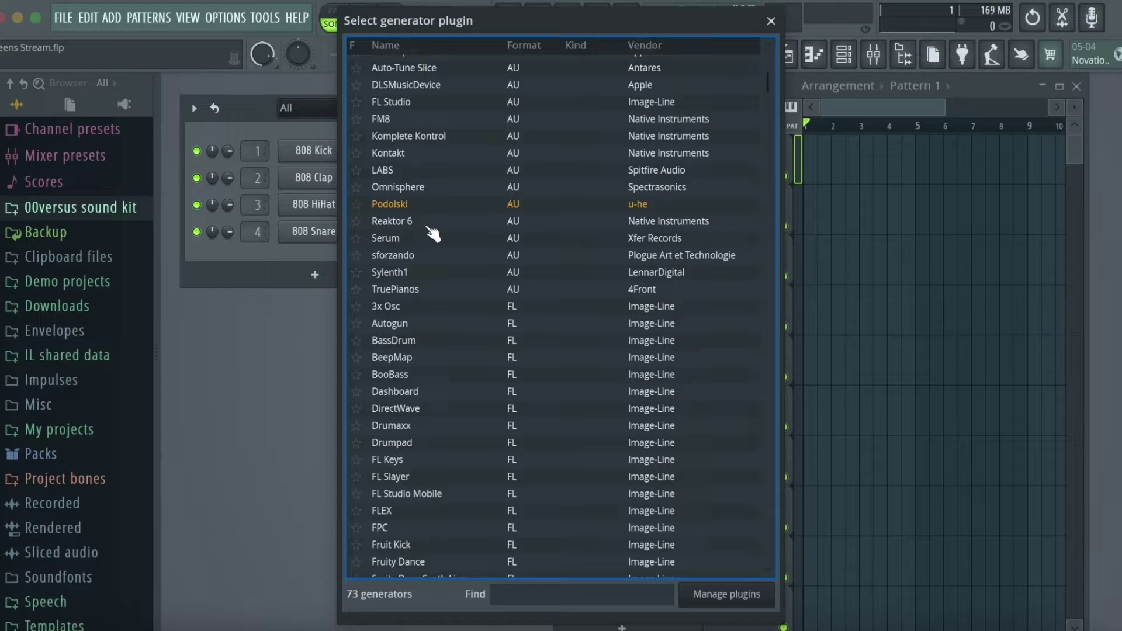
scroll(432, 234, "down", 12)
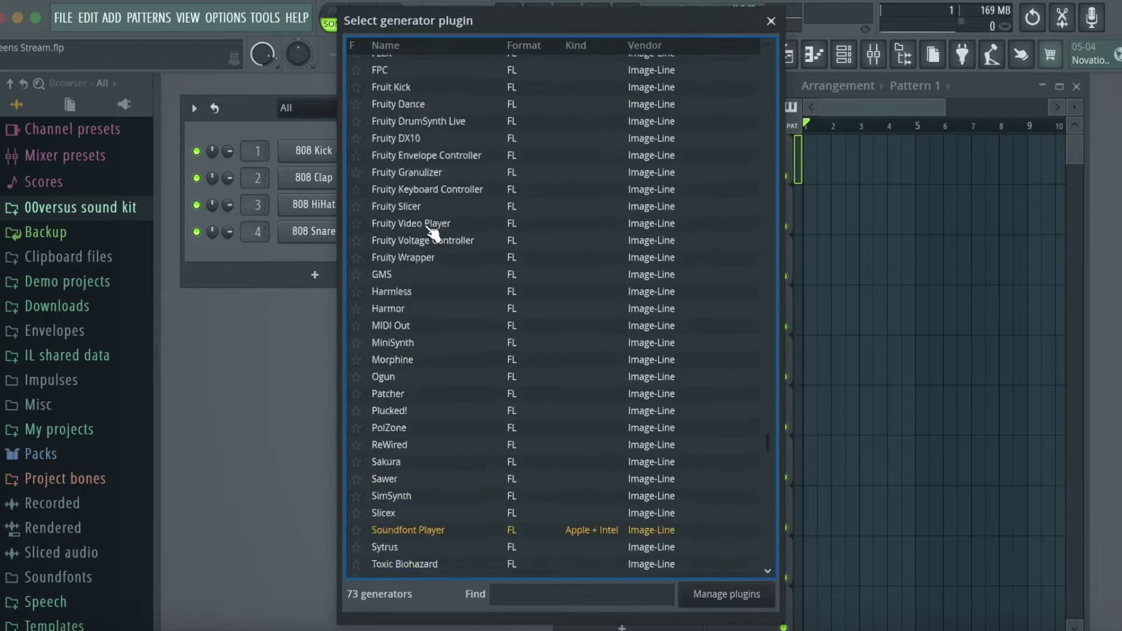
scroll(432, 233, "up", 4)
scroll(433, 234, "up", 3)
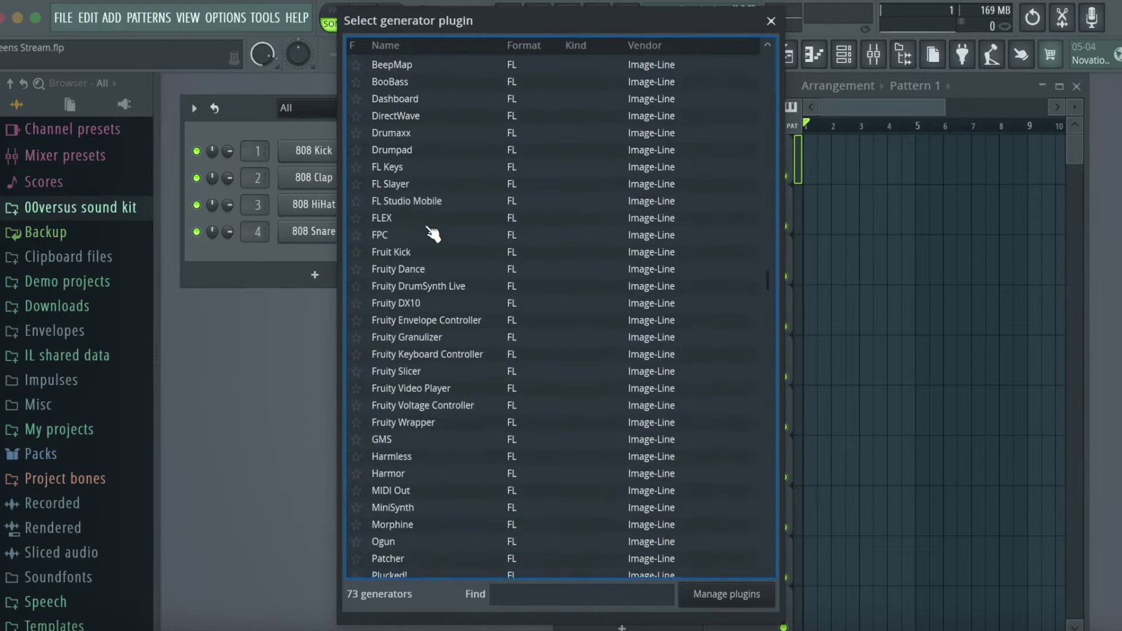
left_click(387, 220)
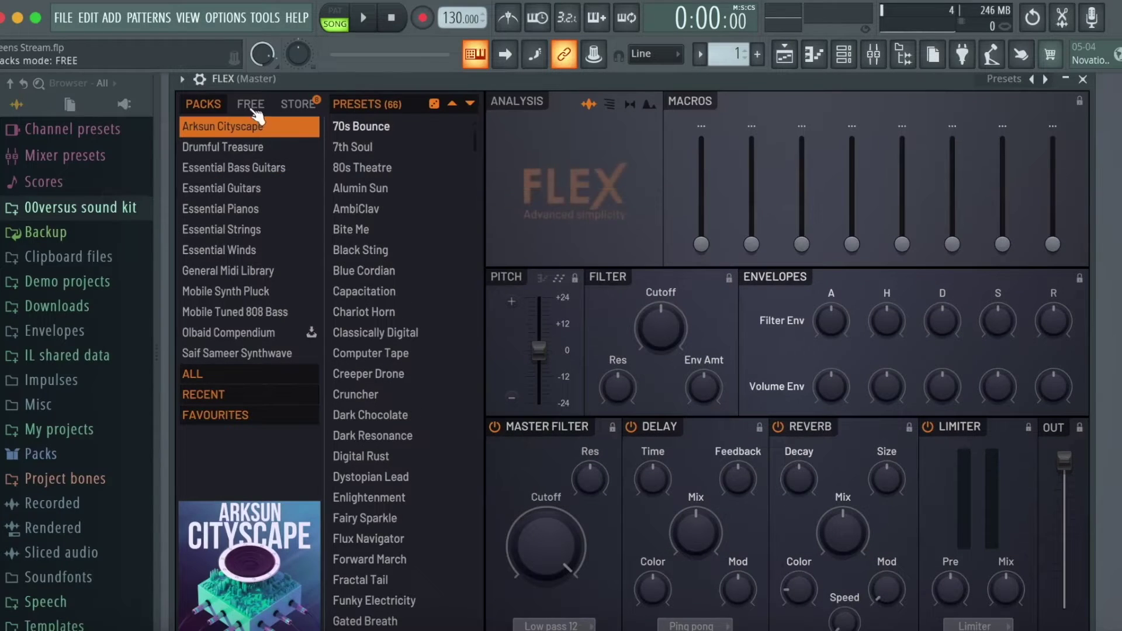
- Check the free packs in FLEX, load the BritBlub preset from the Essential Guitars pack and close the plugin window
left_click(253, 106)
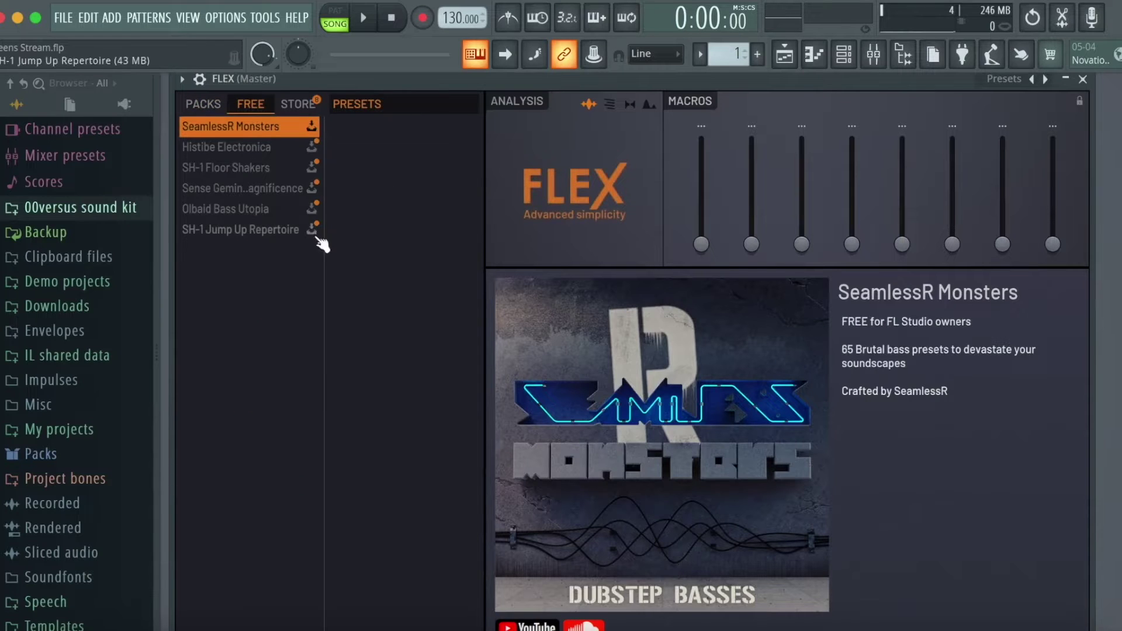
left_click(203, 104)
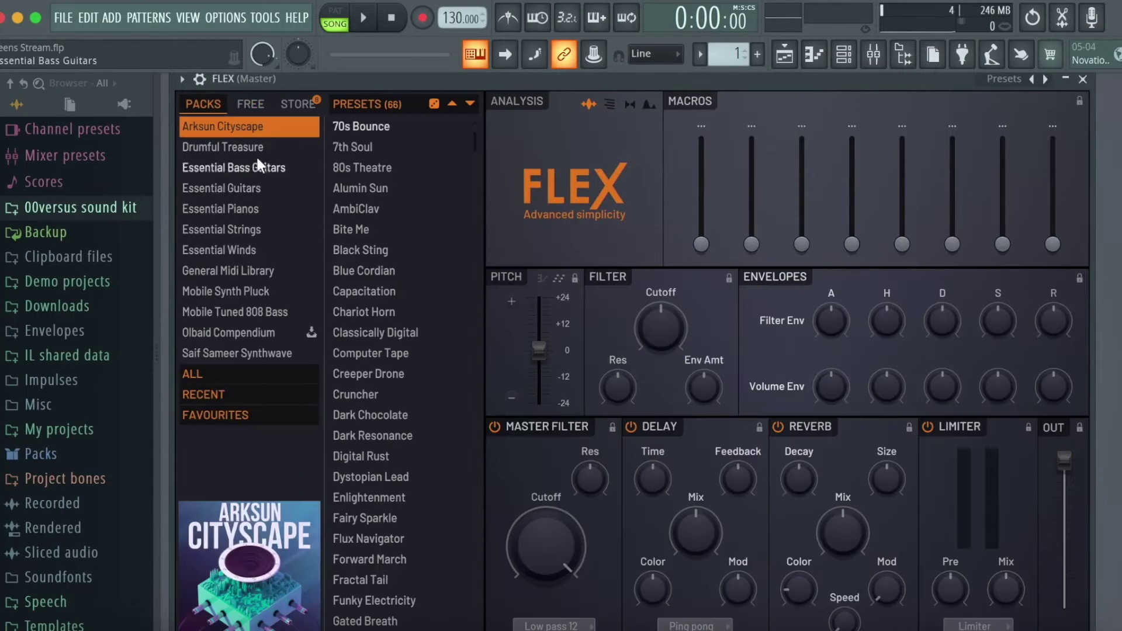
left_click(231, 190)
left_click(345, 290)
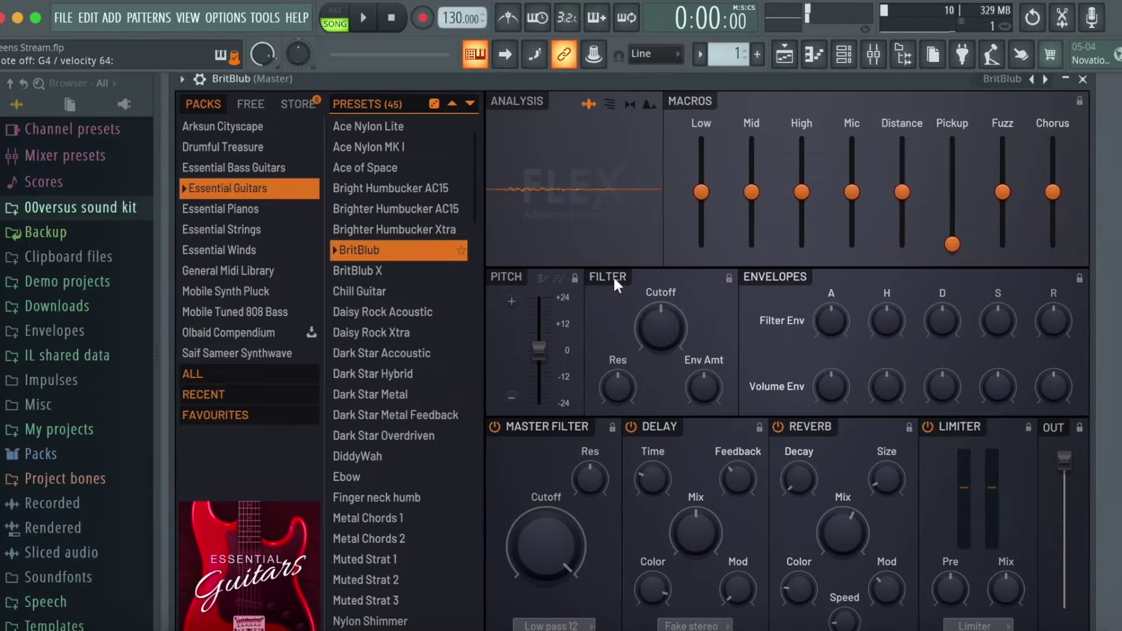
key("Escape")
- In the BritBlub piano roll, draw a two-bar chord of G5, D#5, C5 and G#4 from bar 1 and play it
left_click(822, 57)
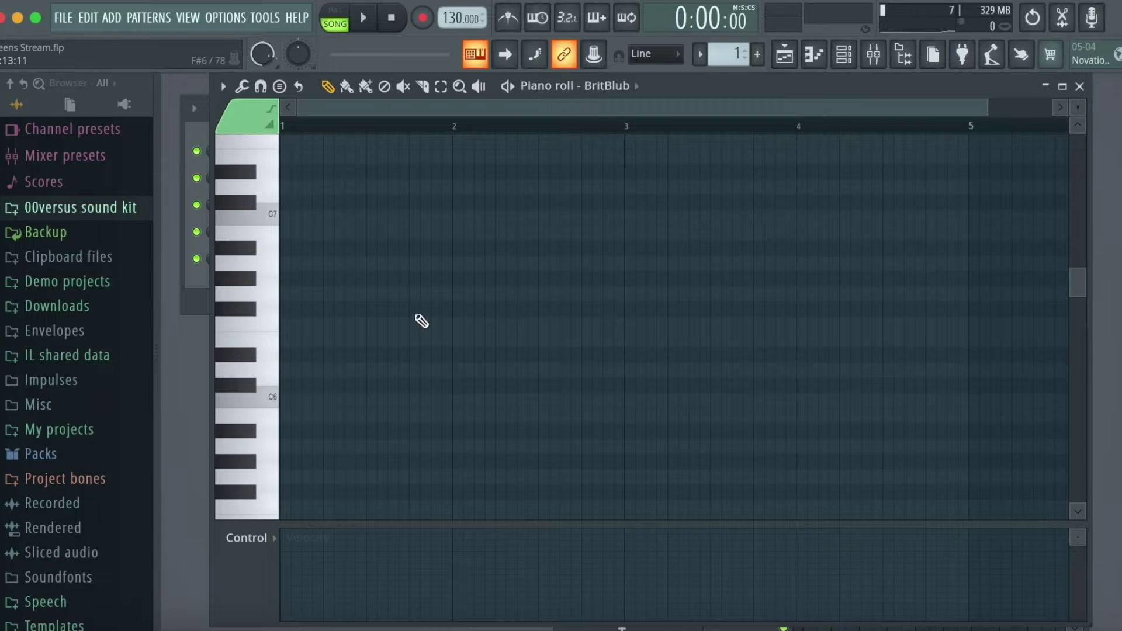
left_click(289, 233)
left_click_drag(297, 234, 369, 214)
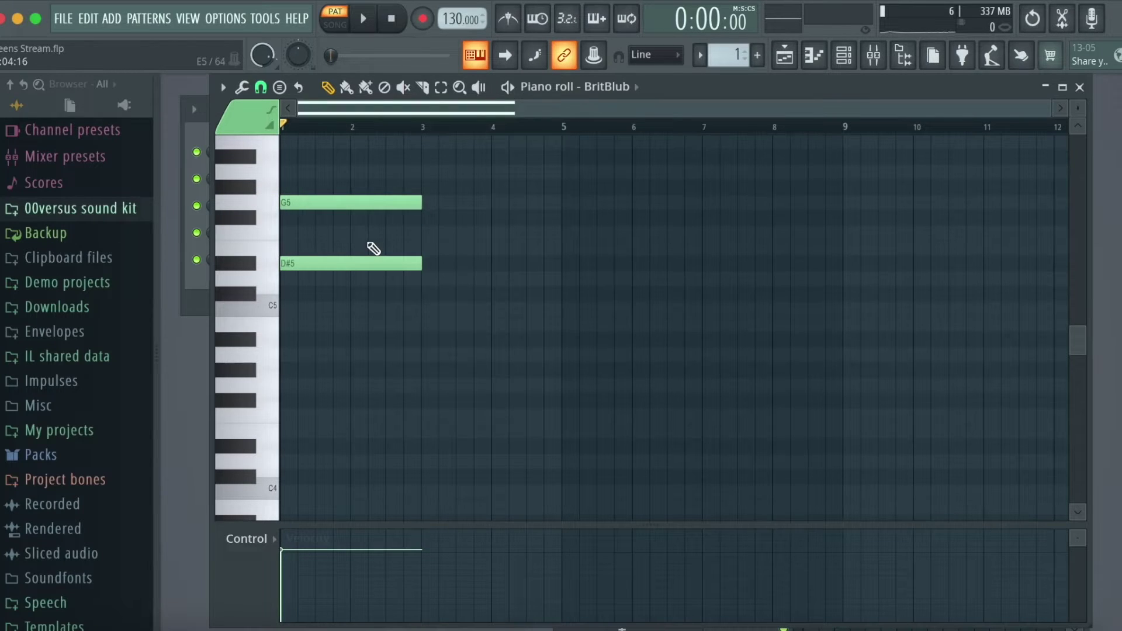
left_click(287, 314)
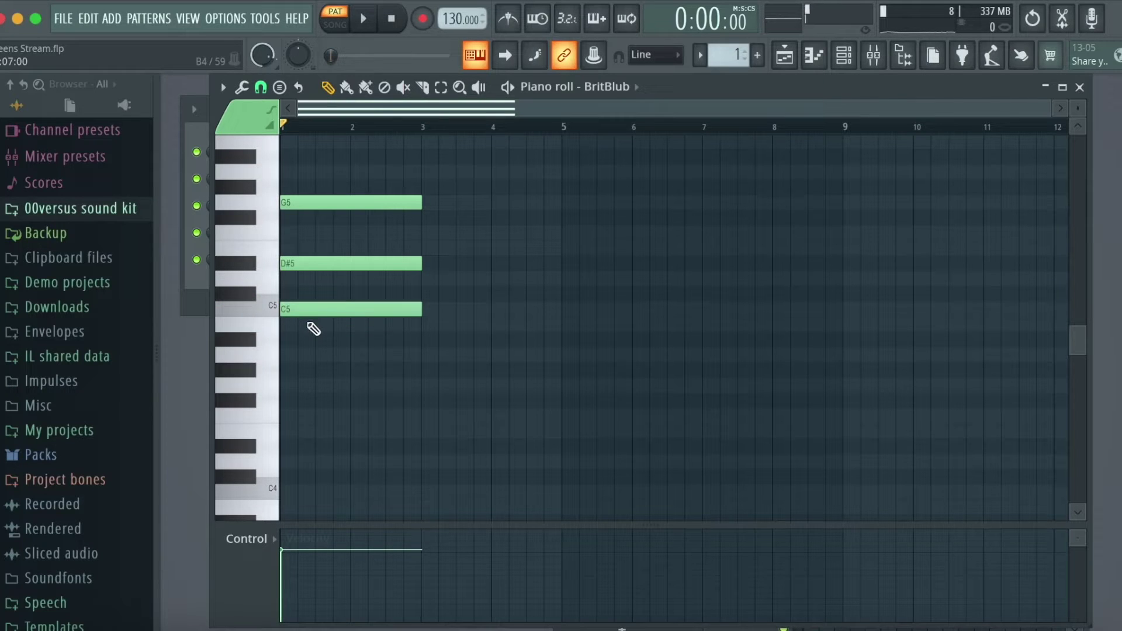
left_click(289, 370)
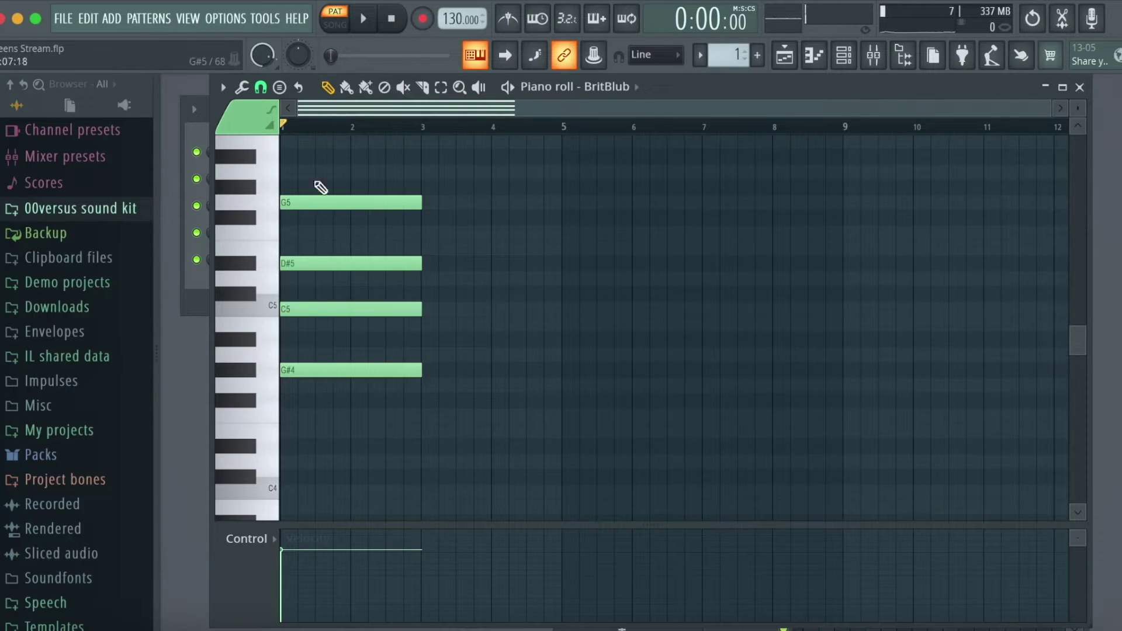
key("space")
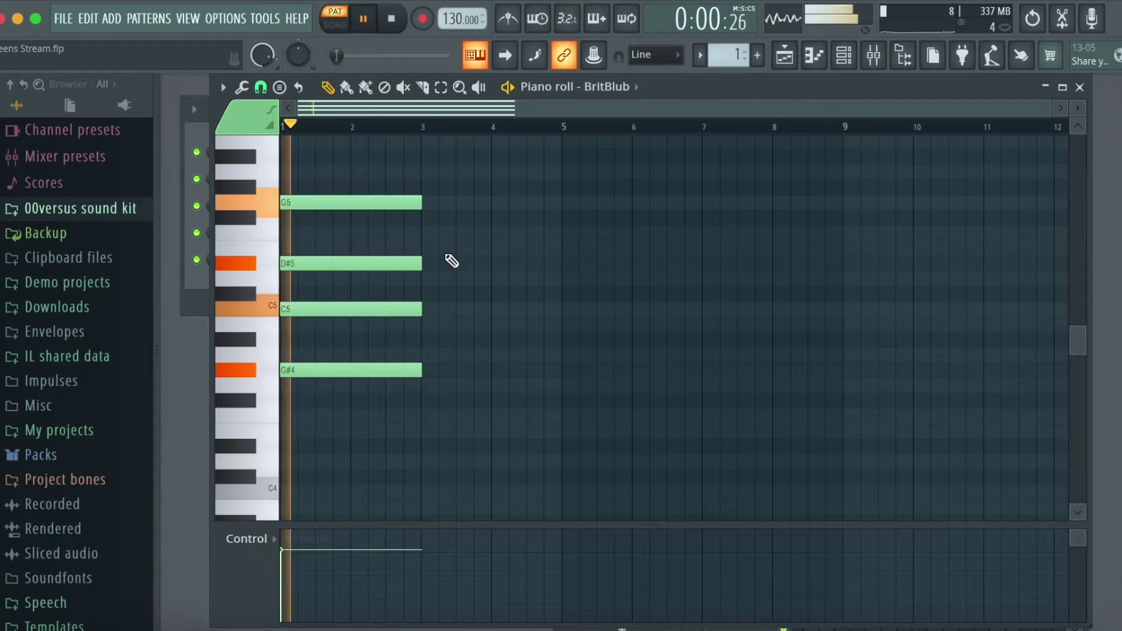
key("space")
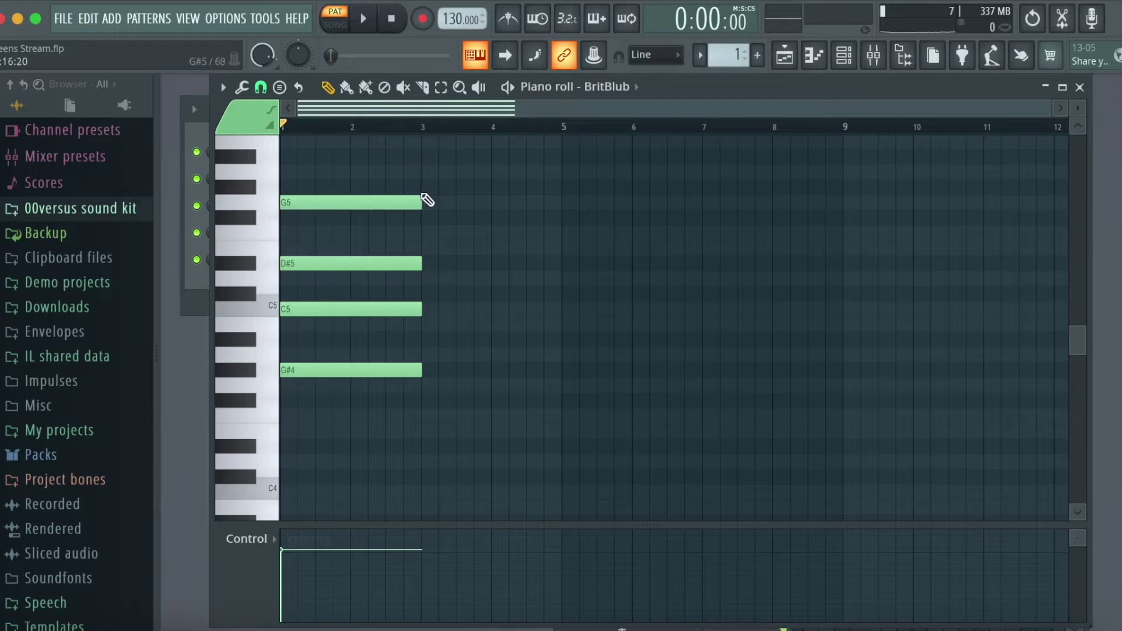
- Shorten the G5 note in bar 4 and fill the bar with chord notes on D5, C5, G#4 and F4
key("ctrl+a")
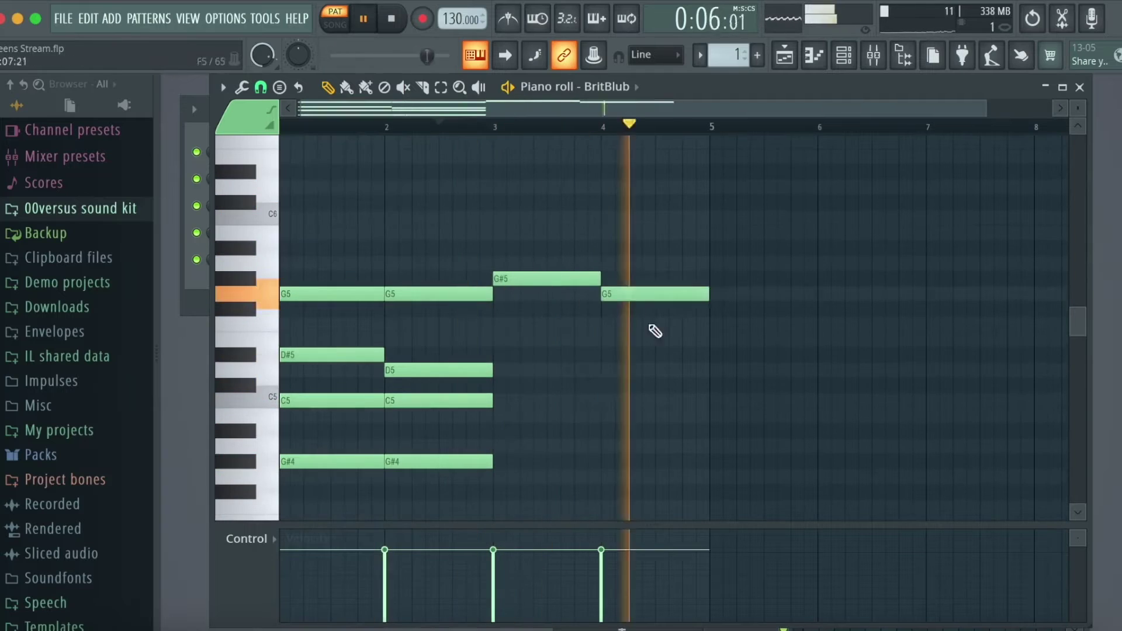
key("space")
left_click_drag(707, 294, 629, 295)
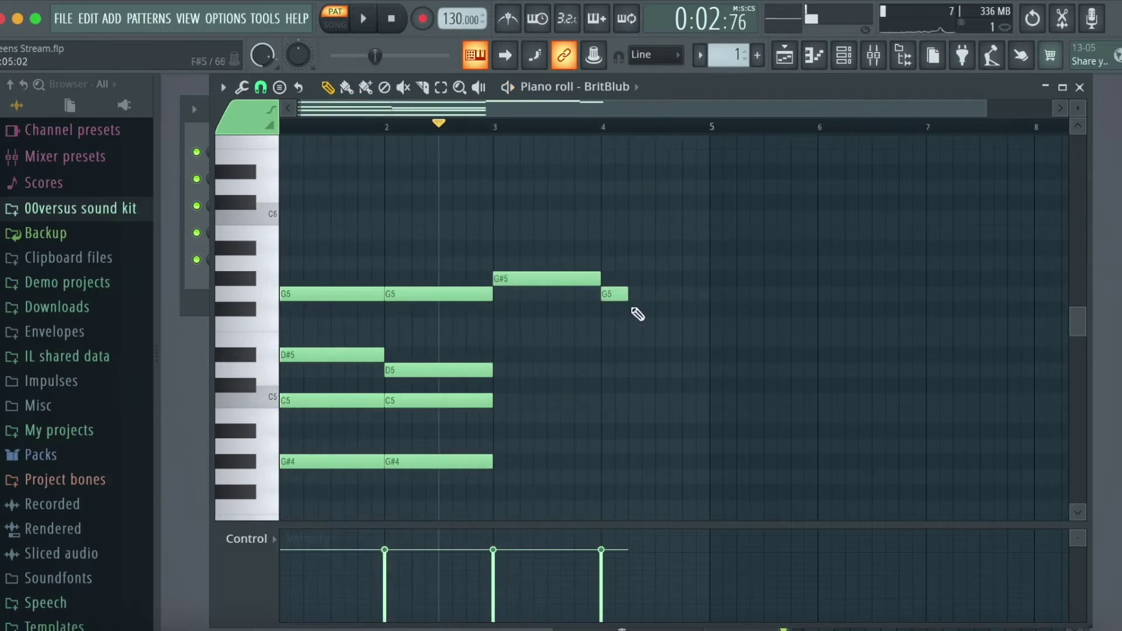
left_click(649, 370)
left_click_drag(681, 369, 713, 371)
left_click(661, 400)
left_click(631, 451)
left_click_drag(667, 507, 641, 507)
left_click(619, 400)
left_click(660, 507)
left_click(619, 462)
left_click(658, 462)
- Add F5, C#5 and A#4 beneath the G#5 note in bar 3
left_click(508, 324)
left_click(508, 385)
left_click(511, 430)
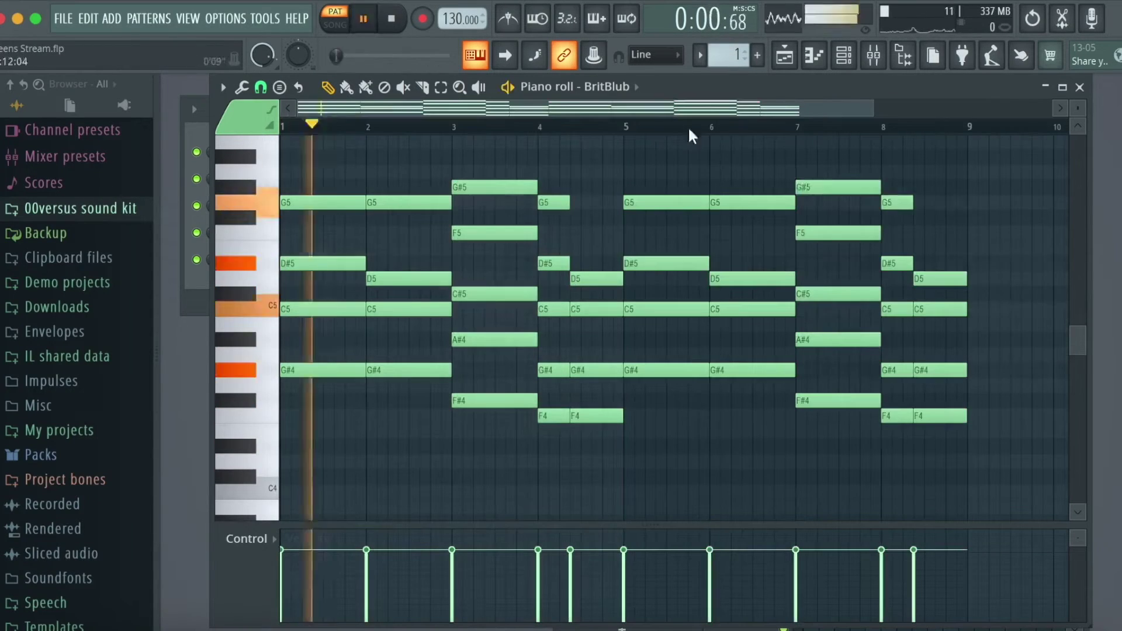
- Play back the chord progression and place Pattern 1 at bar 1 of Track 1 in the playlist
key("space")
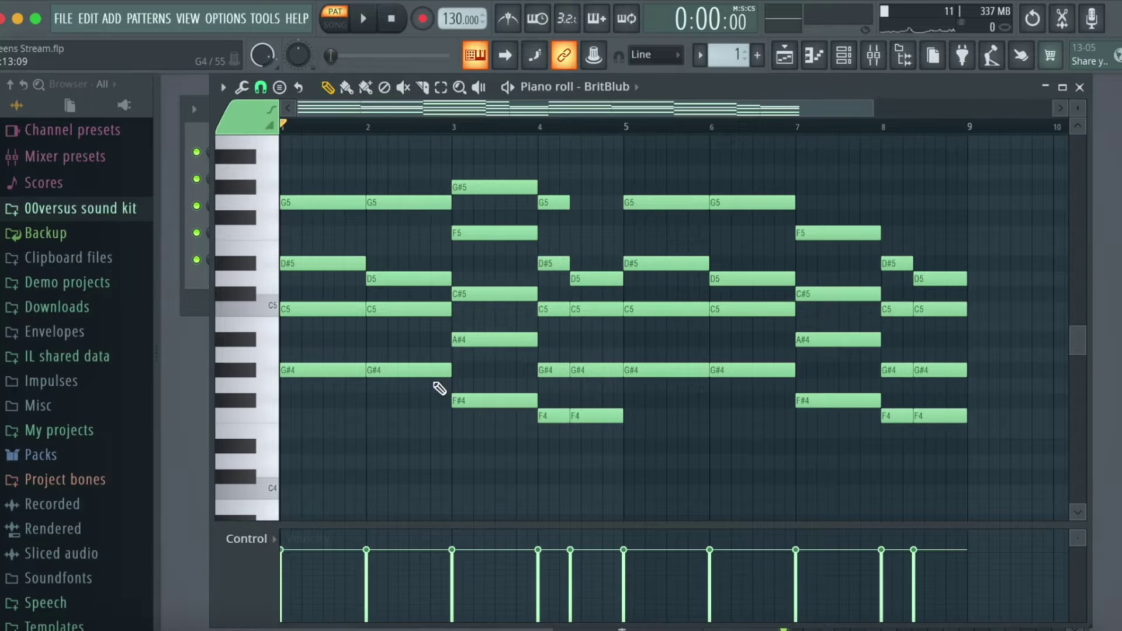
key("space")
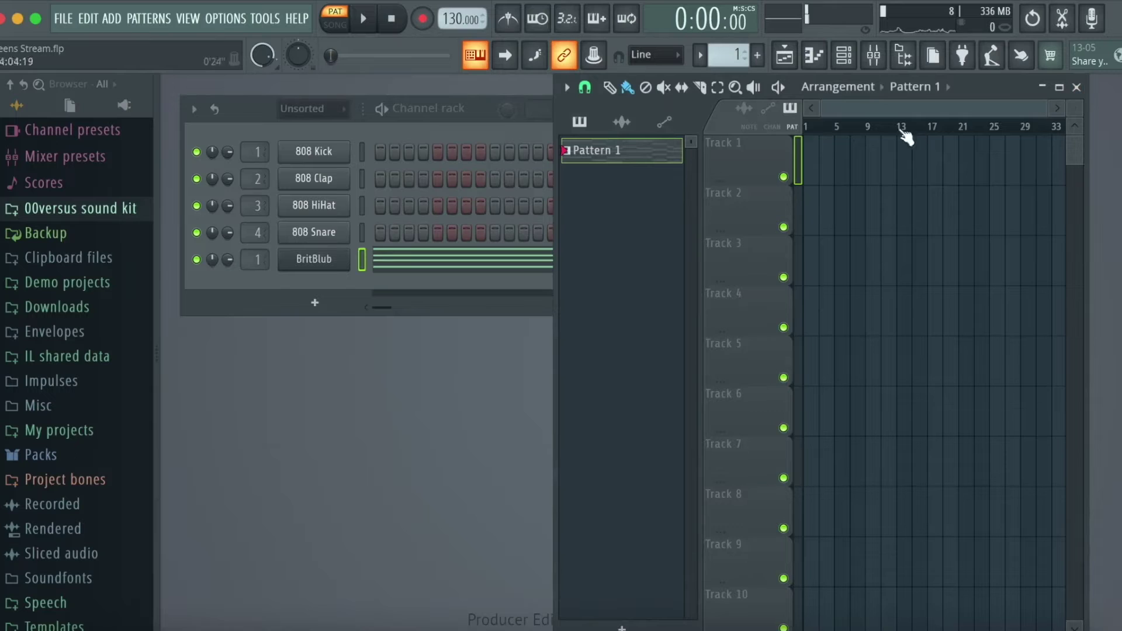
left_click(828, 157)
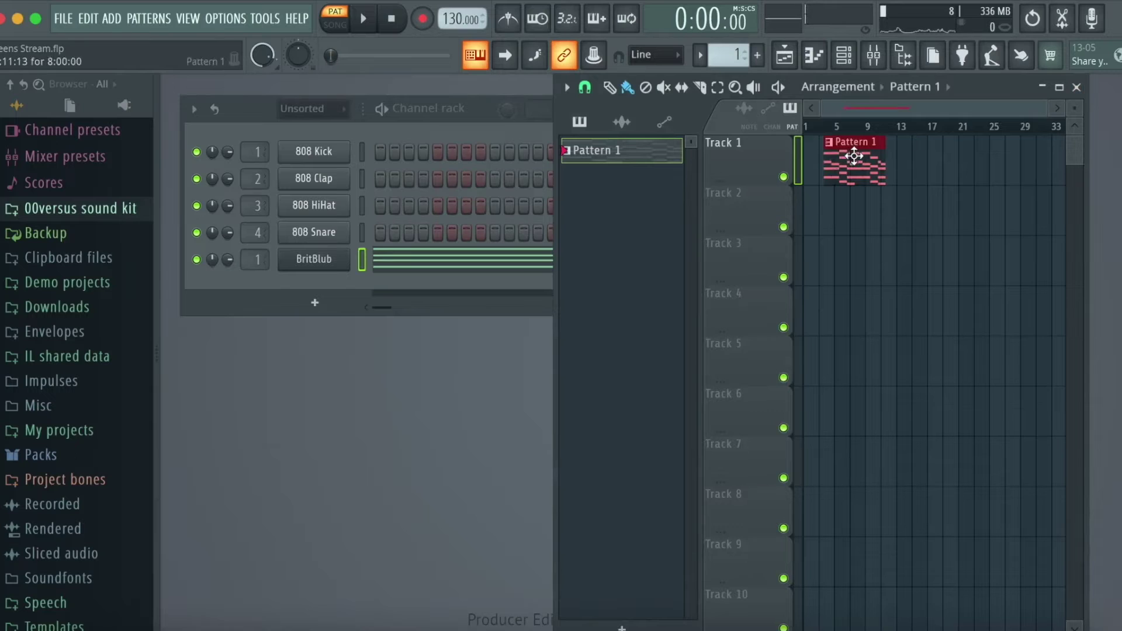
left_click_drag(853, 155, 799, 155)
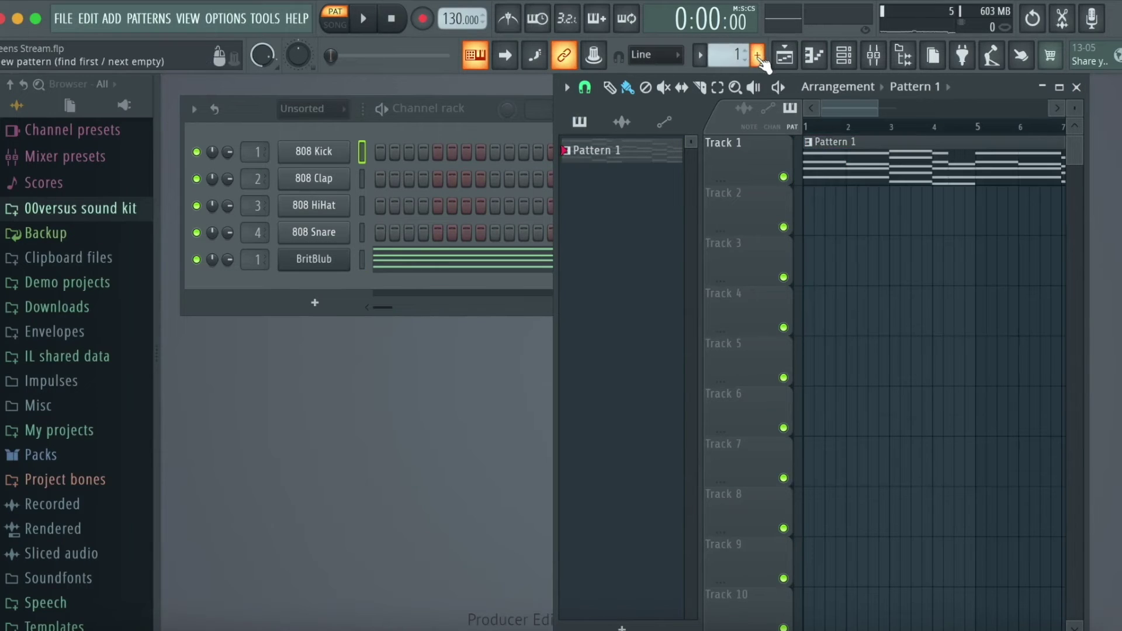
- Create a new pattern named Kick and bring up the channel rack
left_click(757, 54)
type("Kick")
key("Return")
key("F6")
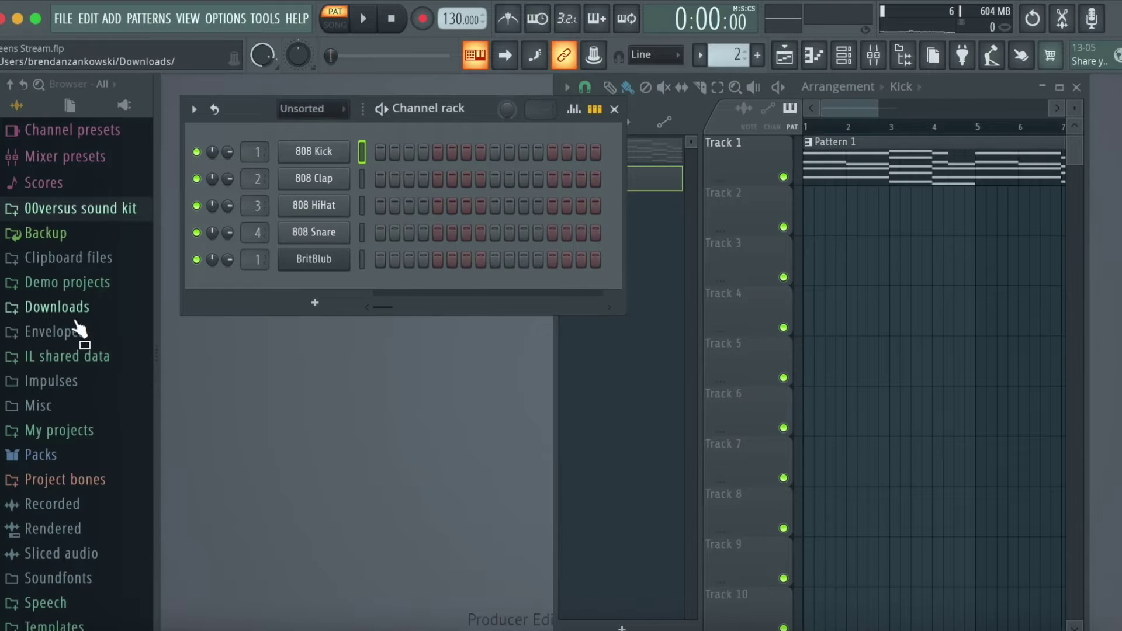
- Look through the Packs folder and its Instruments subfolder in the browser for a kick sample
scroll(80, 331, "down", 1)
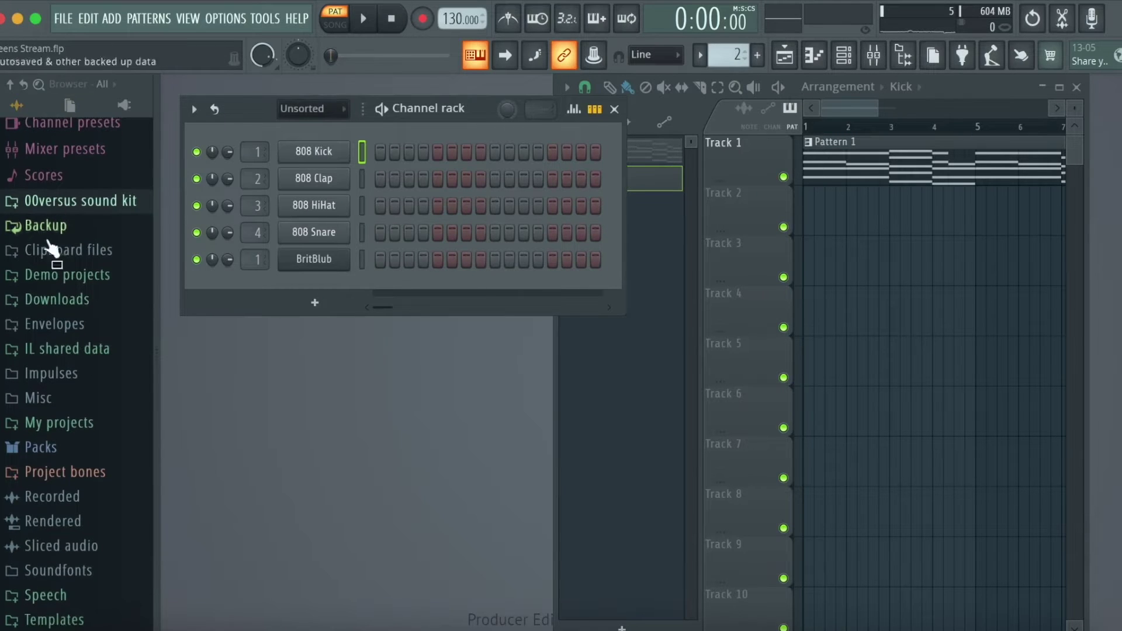
left_click(46, 453)
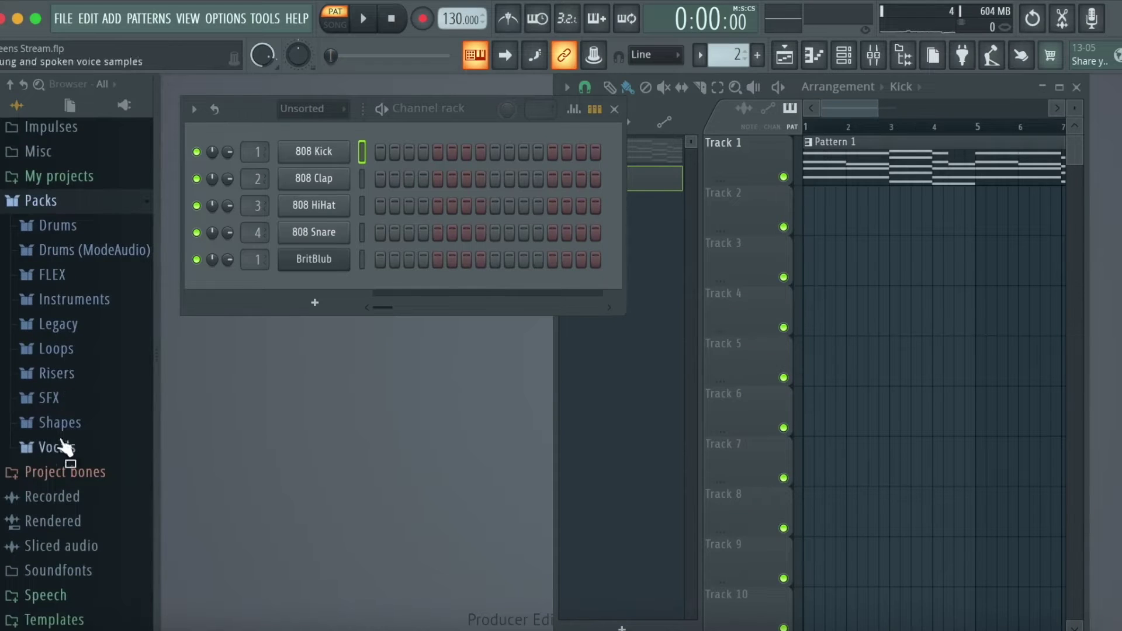
left_click(82, 302)
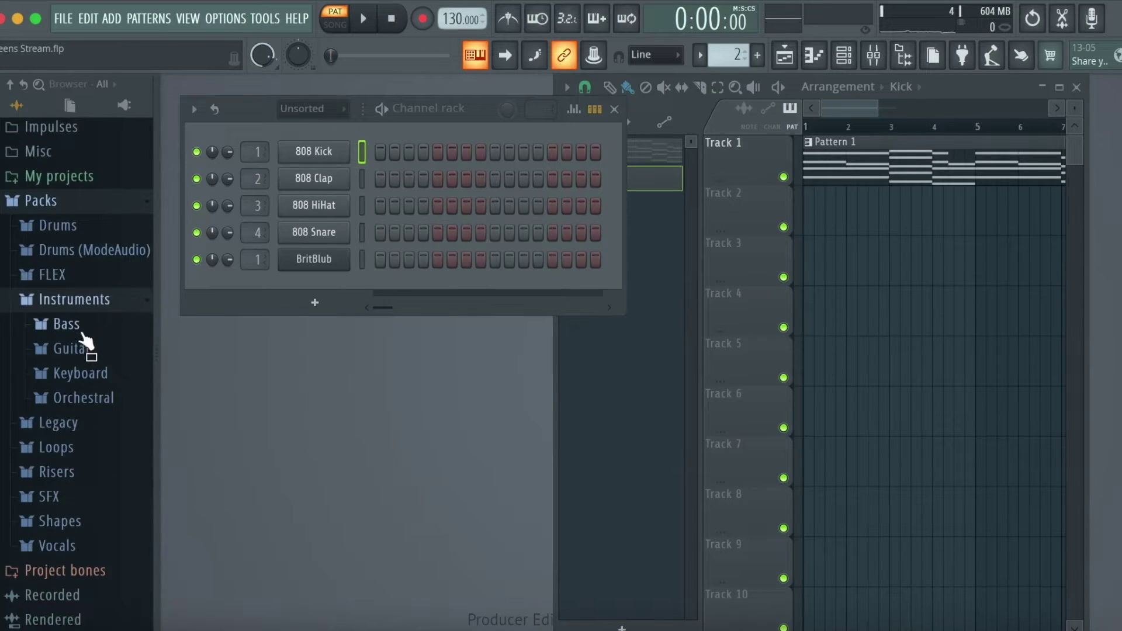
left_click(85, 302)
left_click(83, 204)
- Write a two-bar kick rhythm on C5 with the DEZ_WRIGHT kick in the Kick pattern and switch playback to song mode
left_click(633, 329)
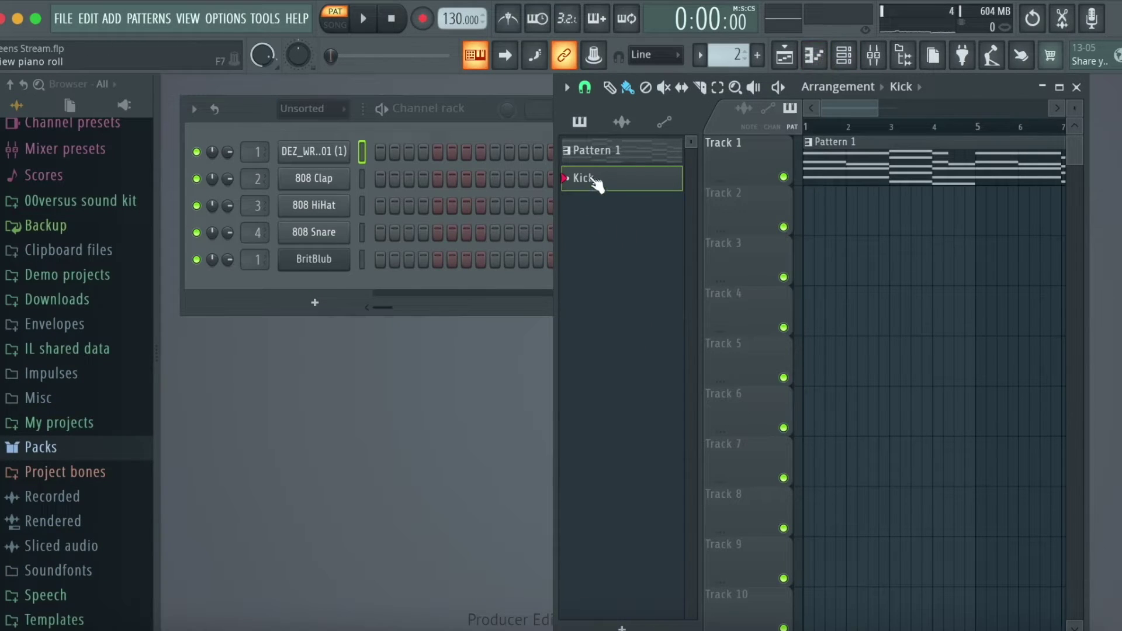
left_click(814, 55)
left_click(286, 308)
right_click(282, 308)
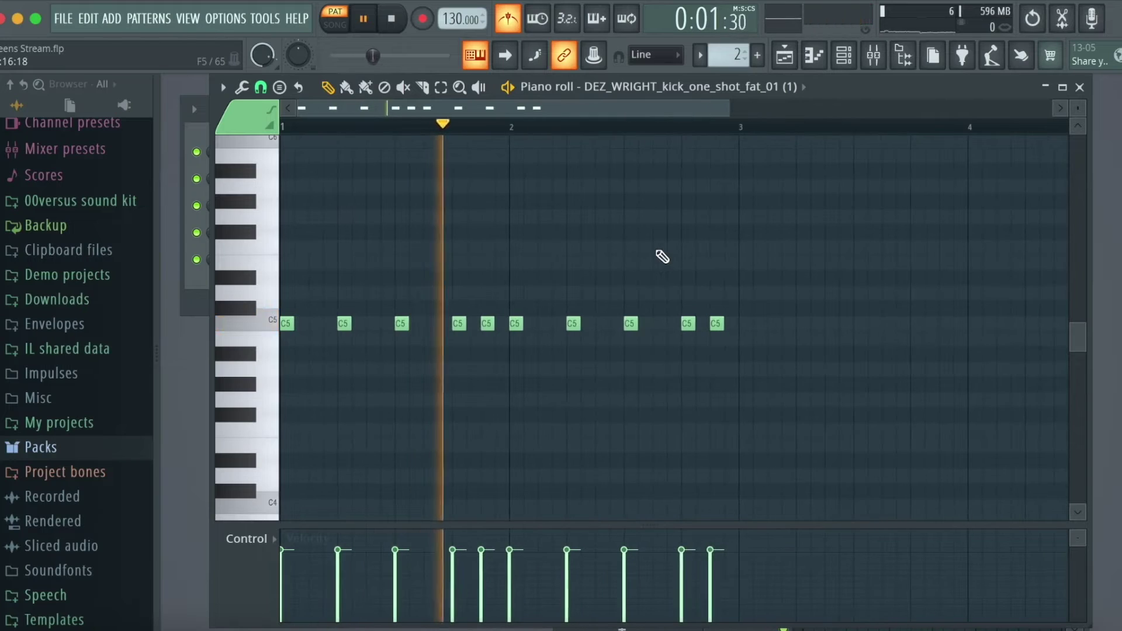
key("space")
left_click(1079, 86)
key("l")
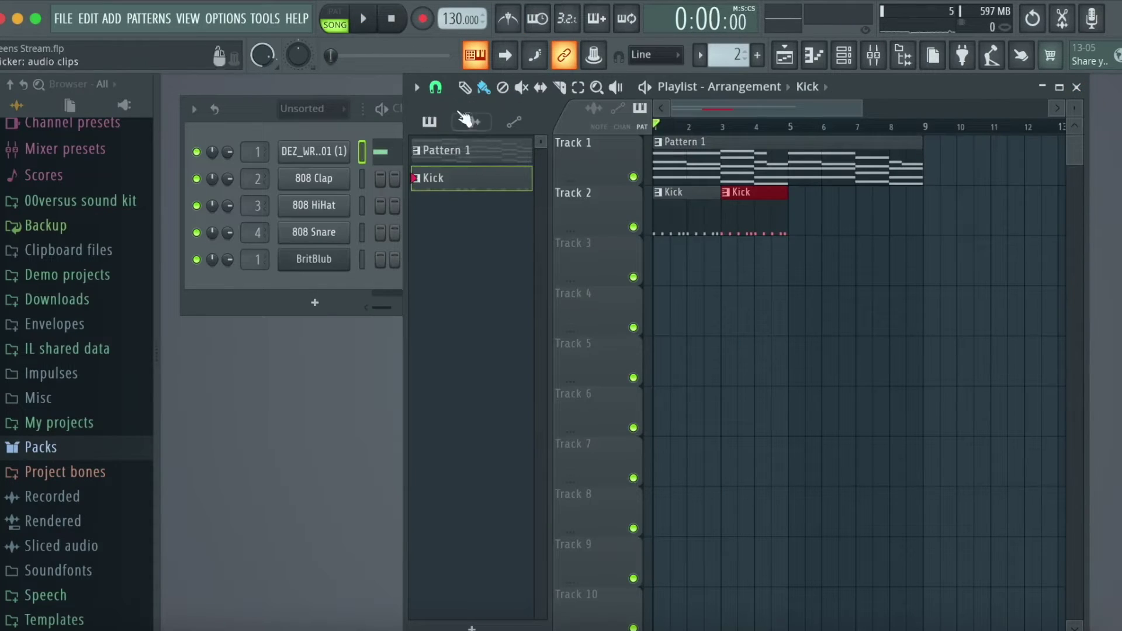
- Route the DEZ_WRIGHT kick channel to mixer track 2
left_click(873, 55)
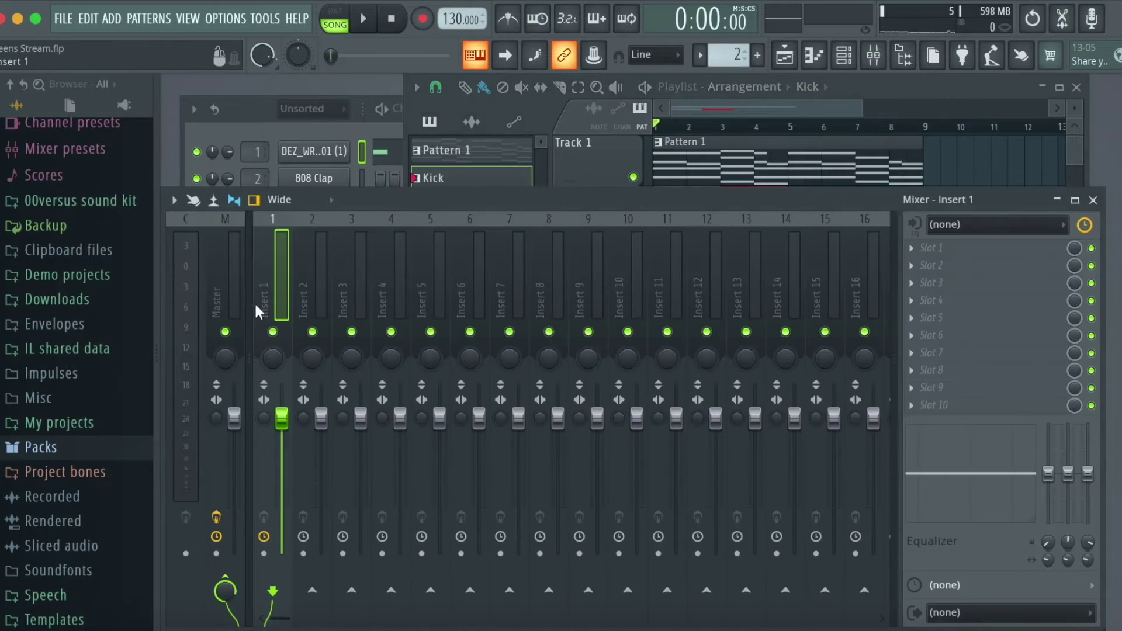
left_click(257, 151)
scroll(257, 151, "up", 1)
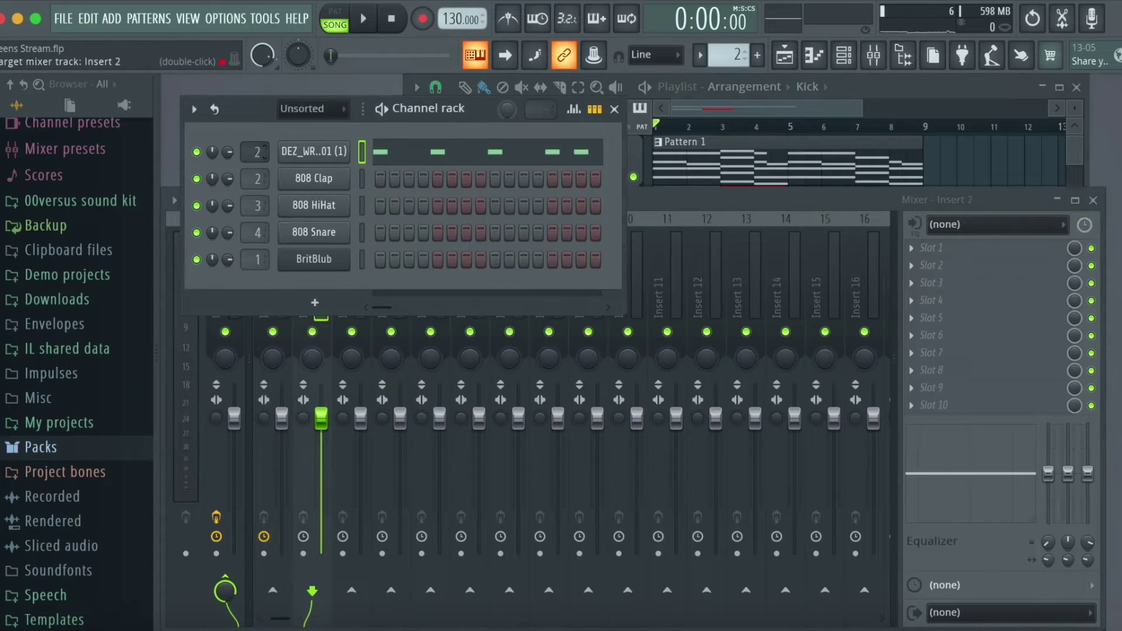
left_click(656, 204)
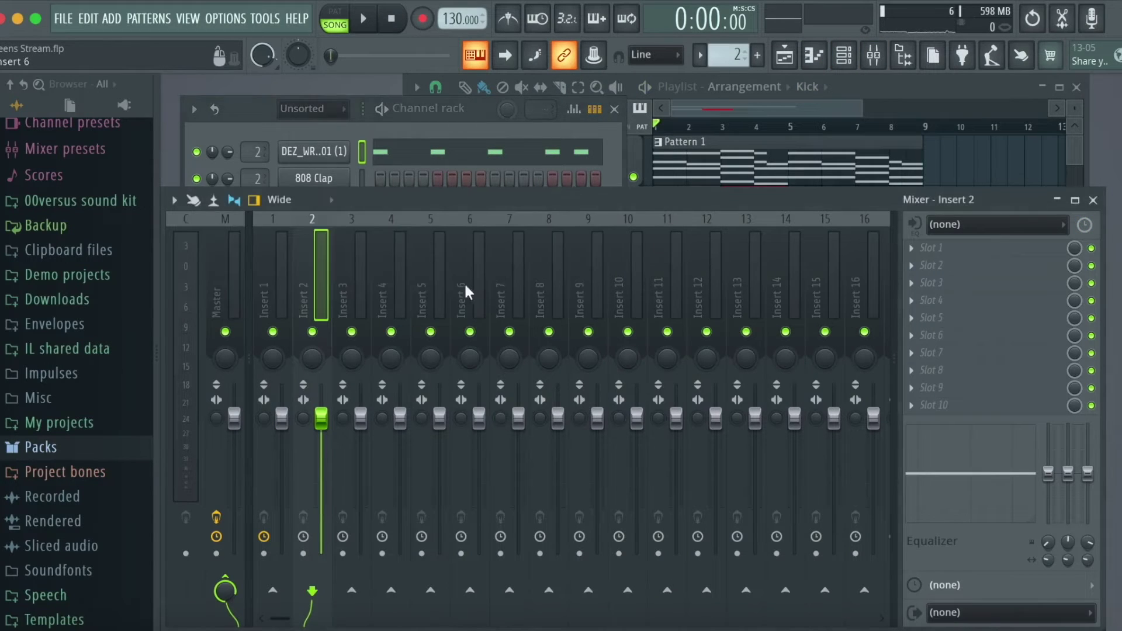
- Lower the level of Insert 1, raise Insert 2 slightly, and check the balance by playing the song
left_click_drag(282, 418, 322, 401)
key("space")
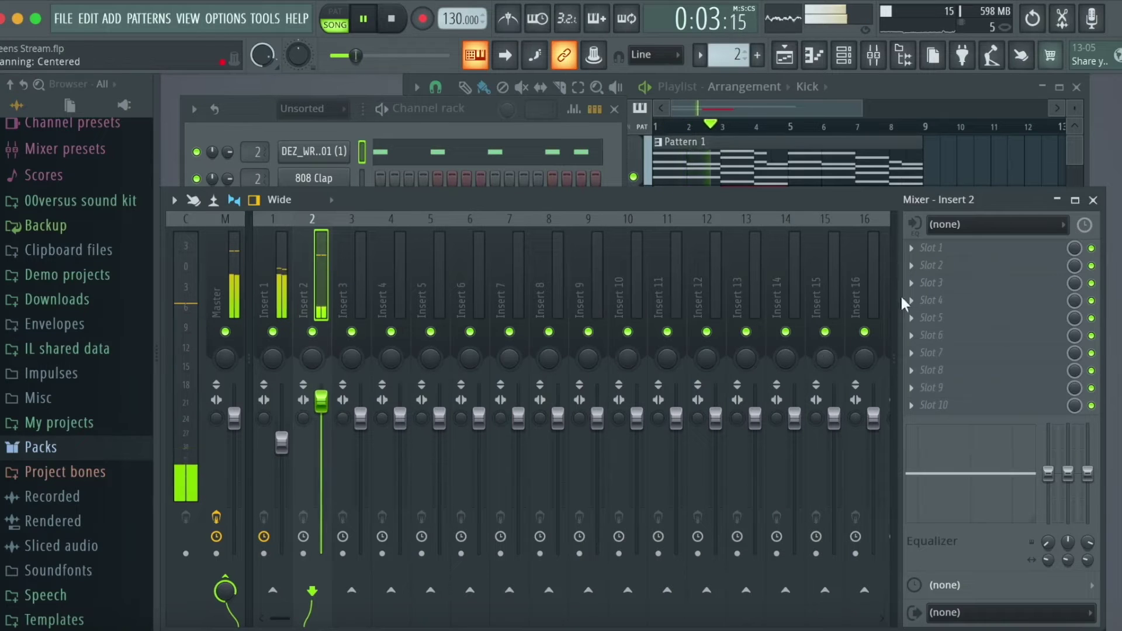
left_click(1097, 203)
key("space")
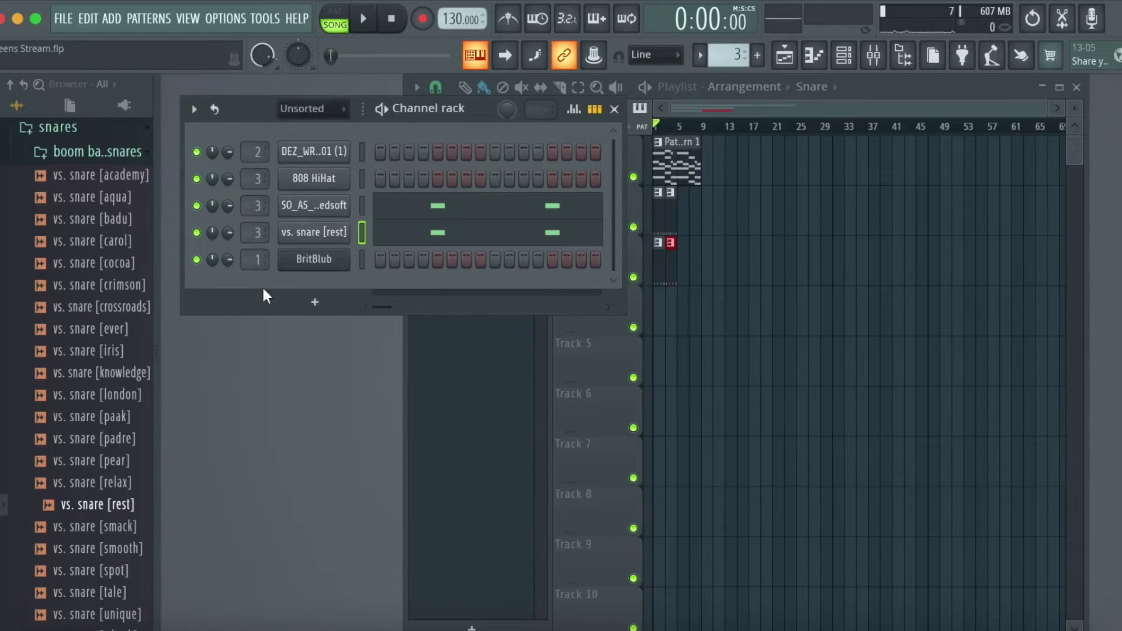
- Preview the SO_AS_snare_qpancake_medsoft and vs. snare [rest] samples, and play back the arrangement with the layered snares
left_click(315, 205)
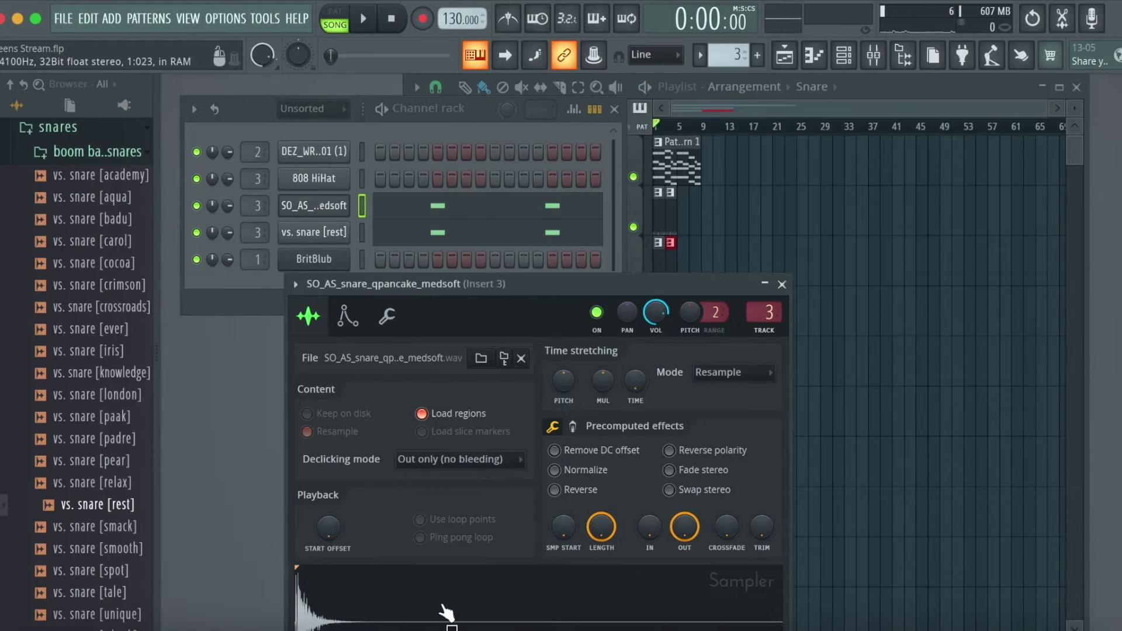
left_click(339, 234)
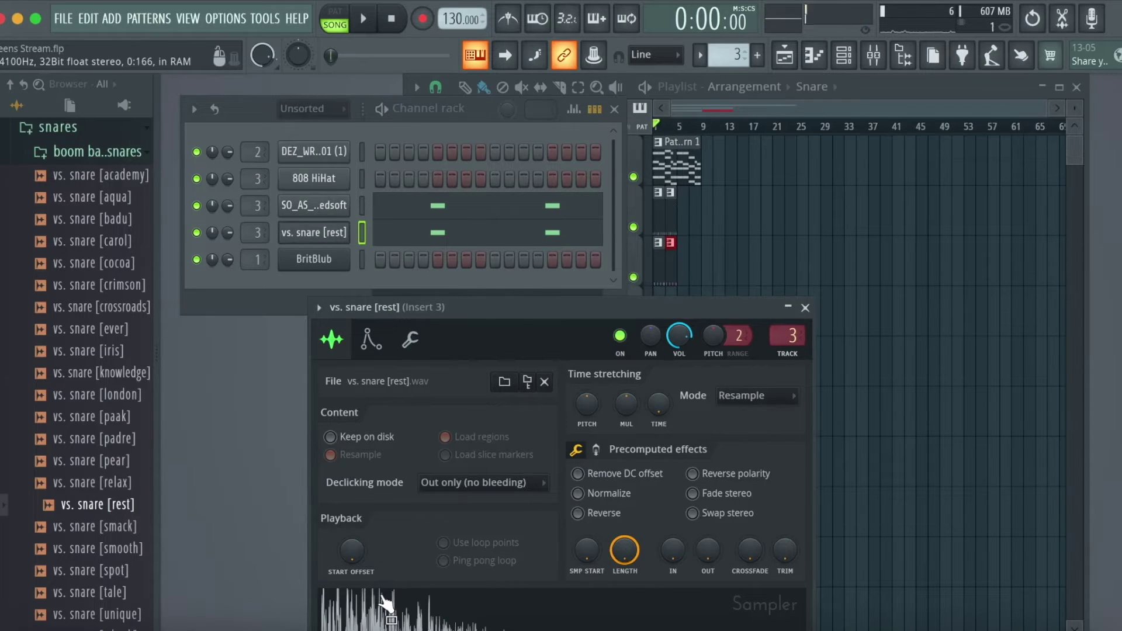
scroll(113, 453, "up", 2)
key("Escape")
key("space")
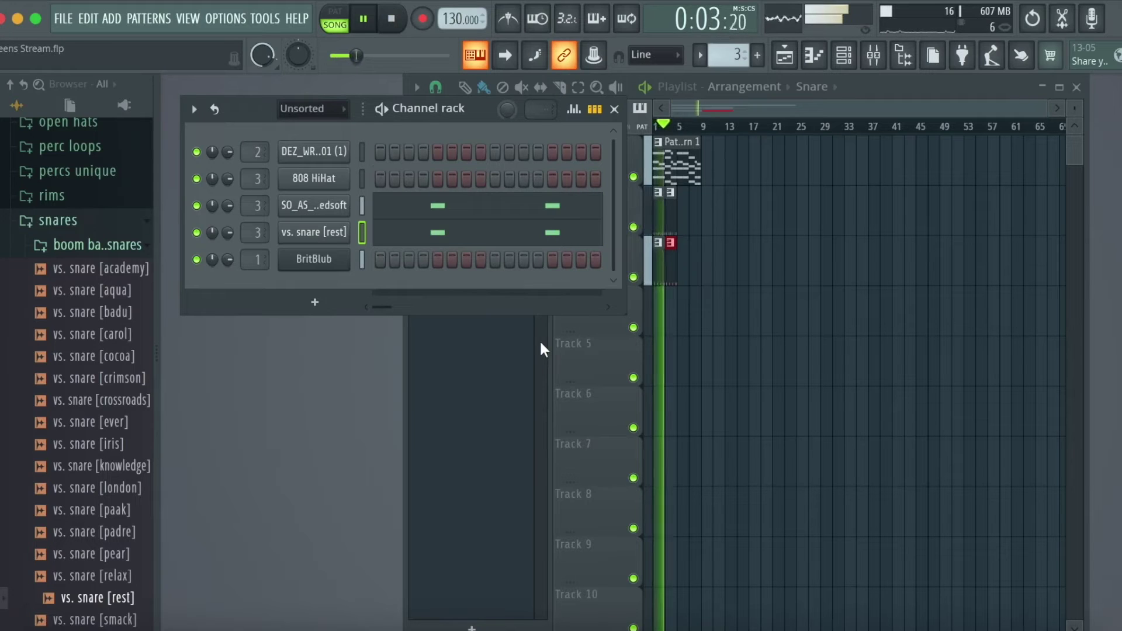
key("space")
- Duplicate the Kick and Snare clips on Tracks 2 and 3 so they fill the playlist up to bar 9
left_click(615, 110)
scroll(643, 184, "up", 3)
scroll(648, 184, "down", 5)
left_click_drag(647, 184, 535, 270)
key("ctrl+b")
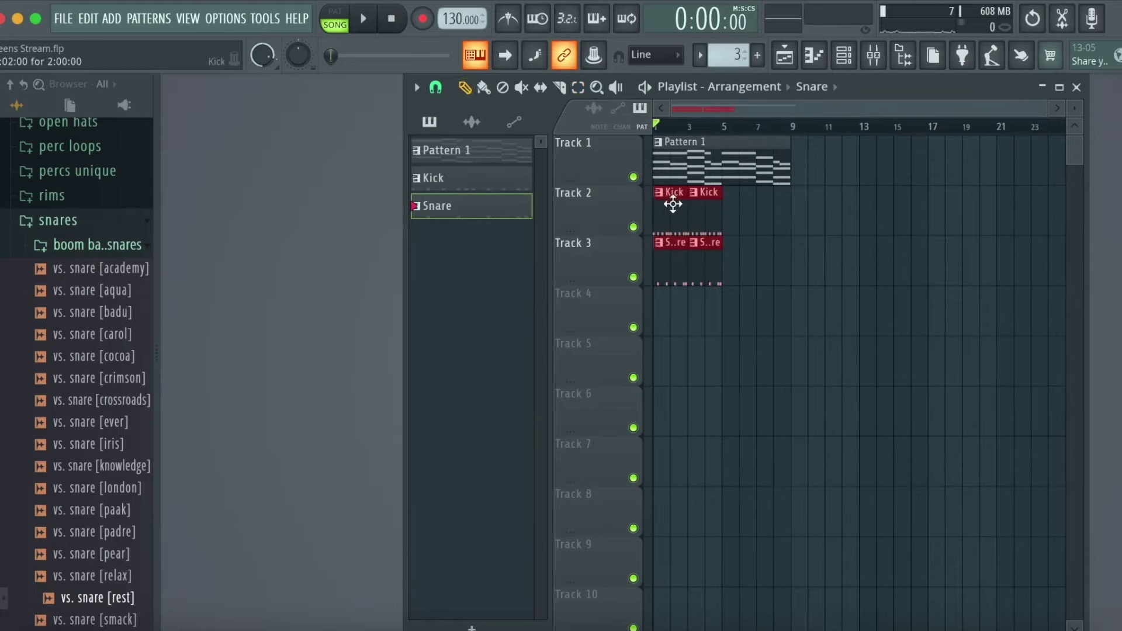
key("ctrl+b")
left_click(738, 202)
scroll(690, 203, "up", 3)
scroll(789, 211, "up", 4)
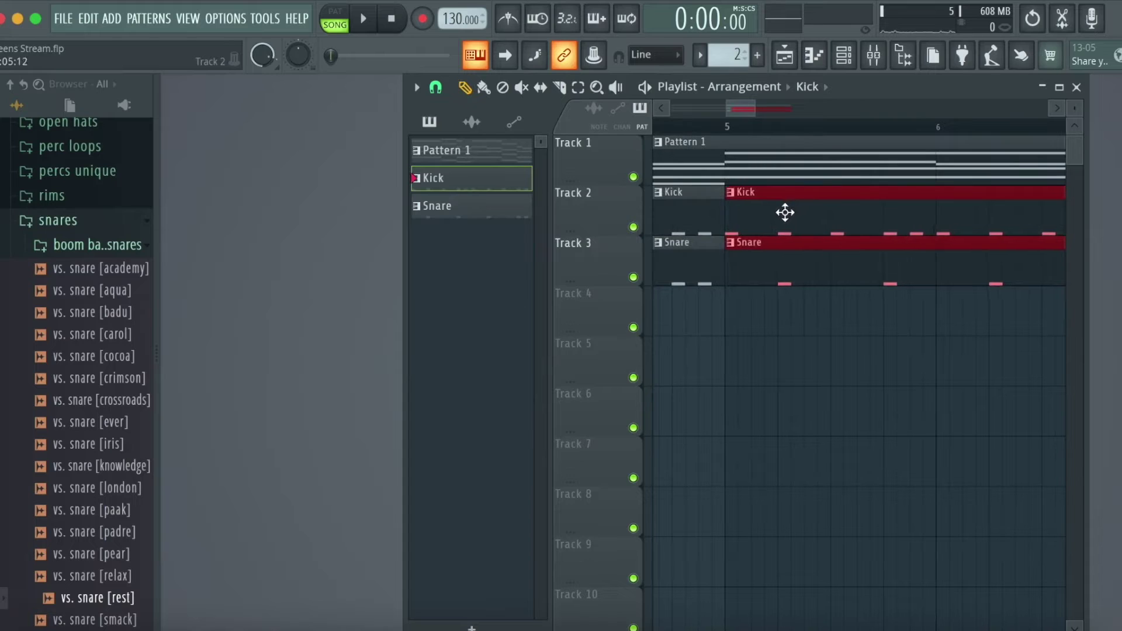
scroll(705, 185, "up", 2)
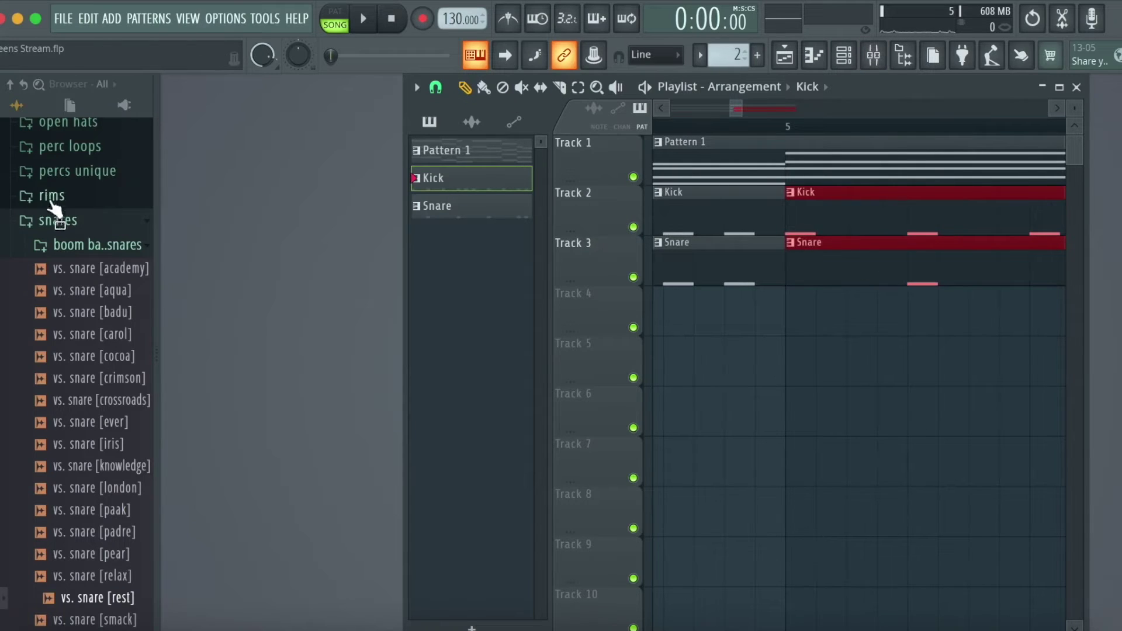
- Place the sample vs. hihat loop [flat] 156 from the hihat loops folder on Track 4
scroll(82, 246, "up", 3)
scroll(111, 275, "down", 1)
left_click(87, 223)
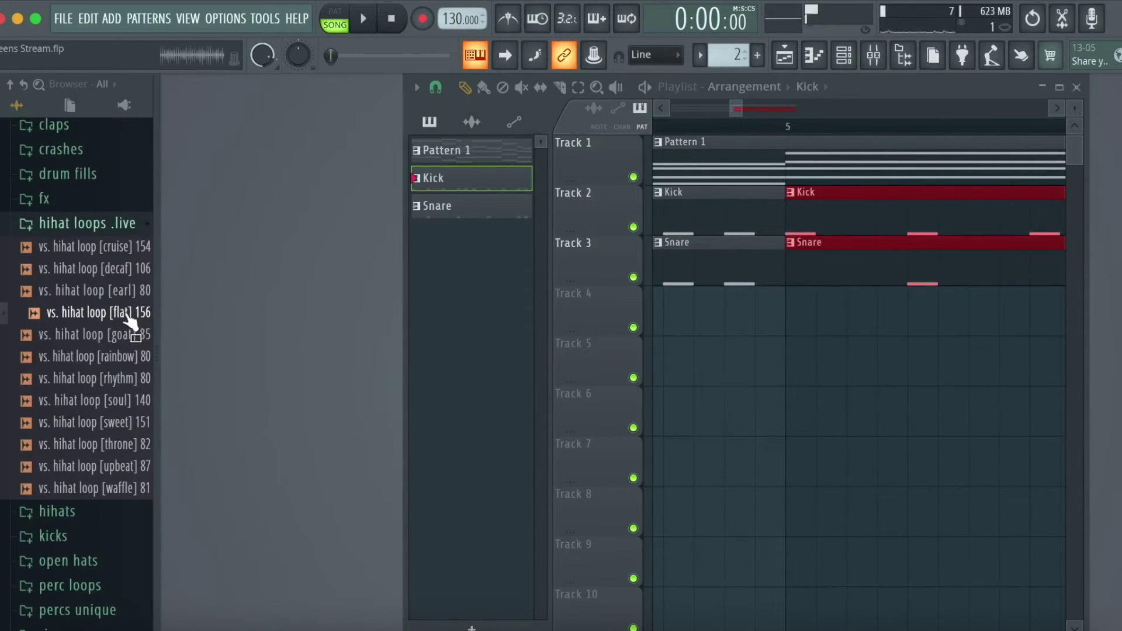
left_click_drag(128, 321, 696, 300)
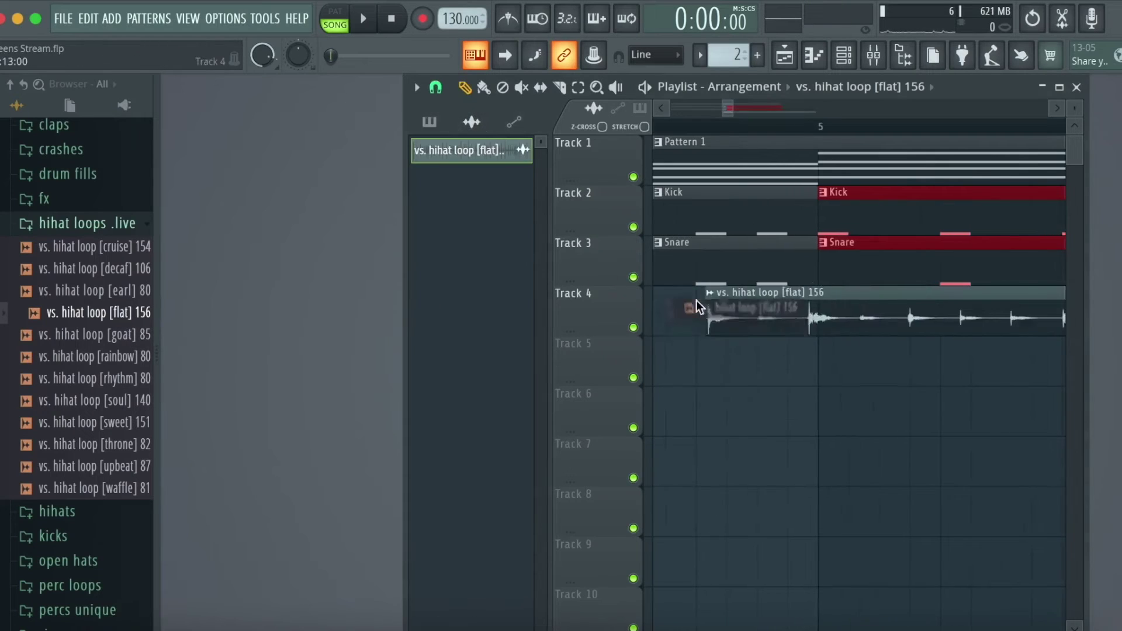
- Enable stretching and extend the hi-hat loop on Track 4 to end at bar 9, and play back the result
scroll(869, 322, "down", 6)
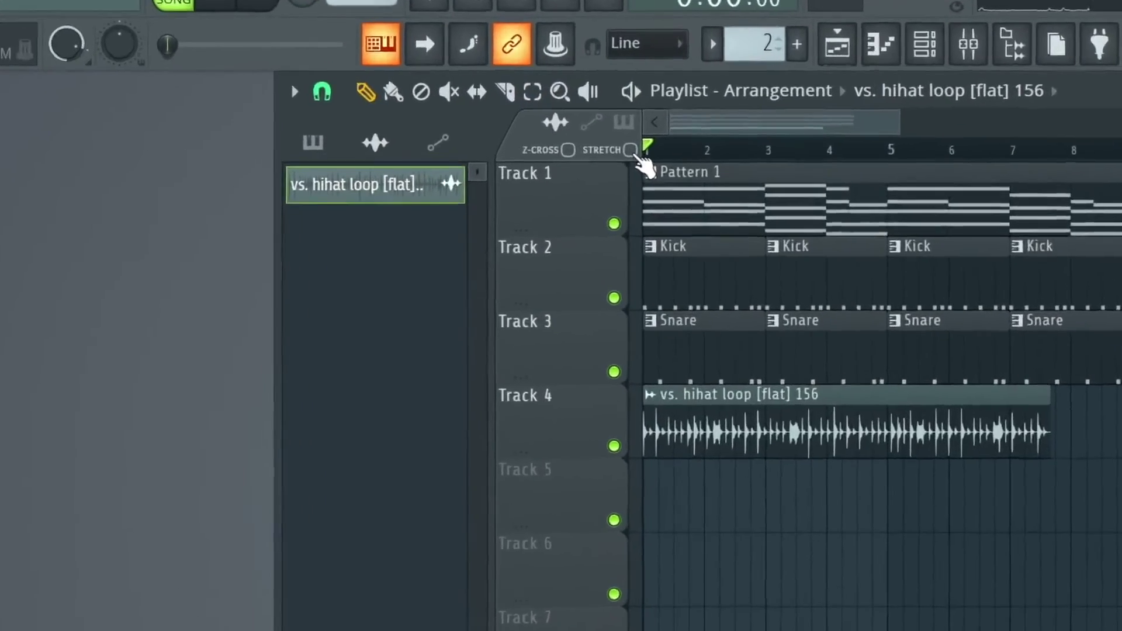
left_click(631, 150)
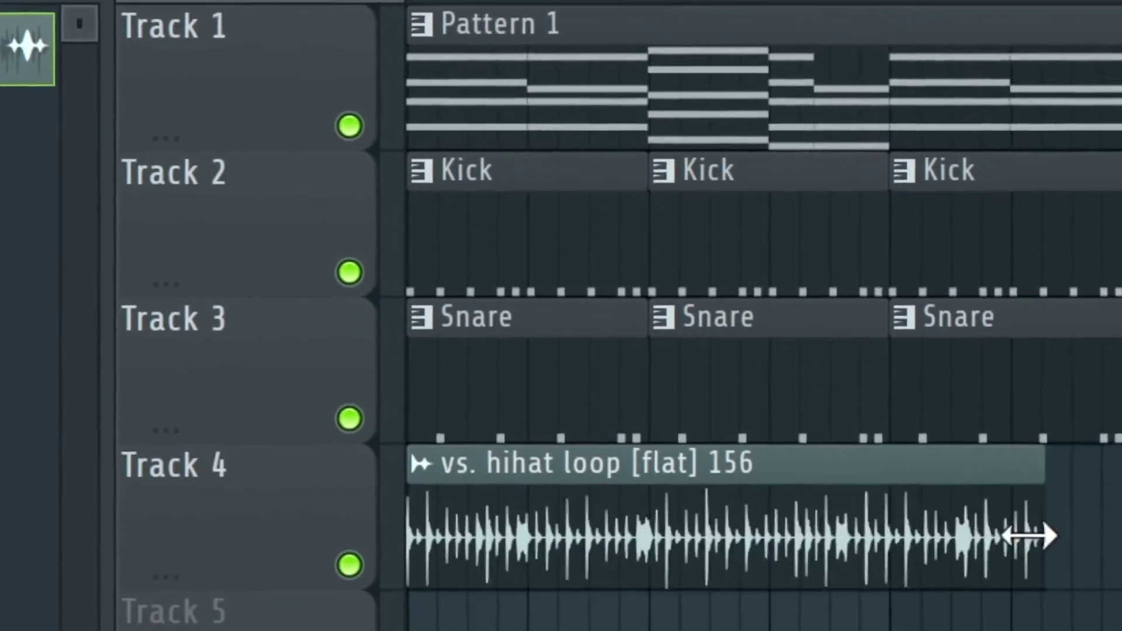
left_click_drag(1028, 535, 1121, 585)
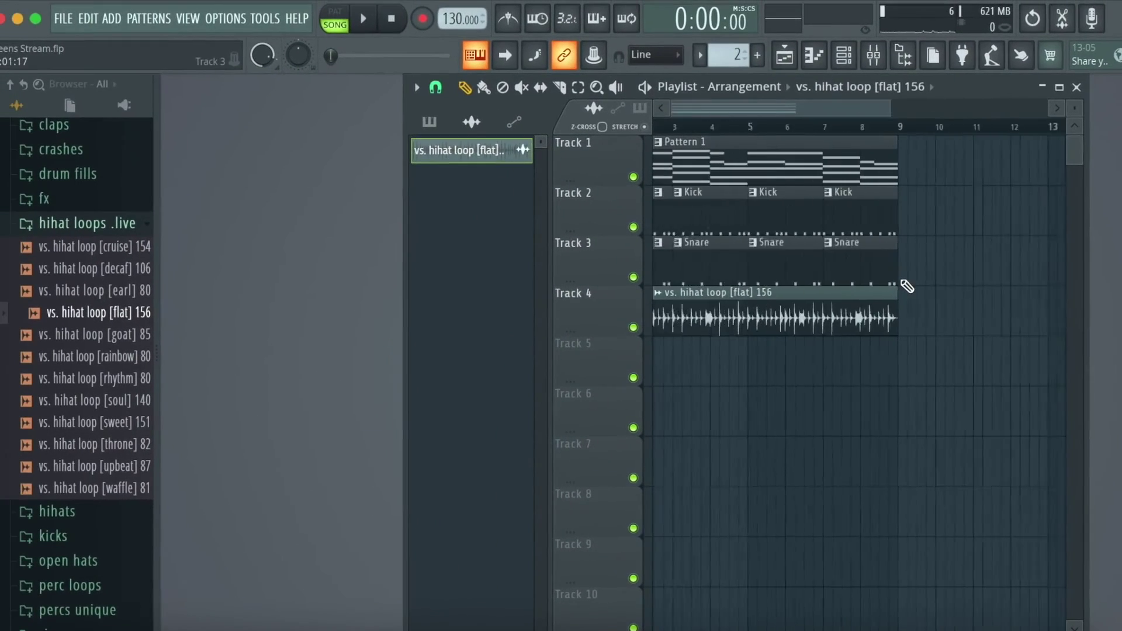
scroll(907, 286, "down", 3)
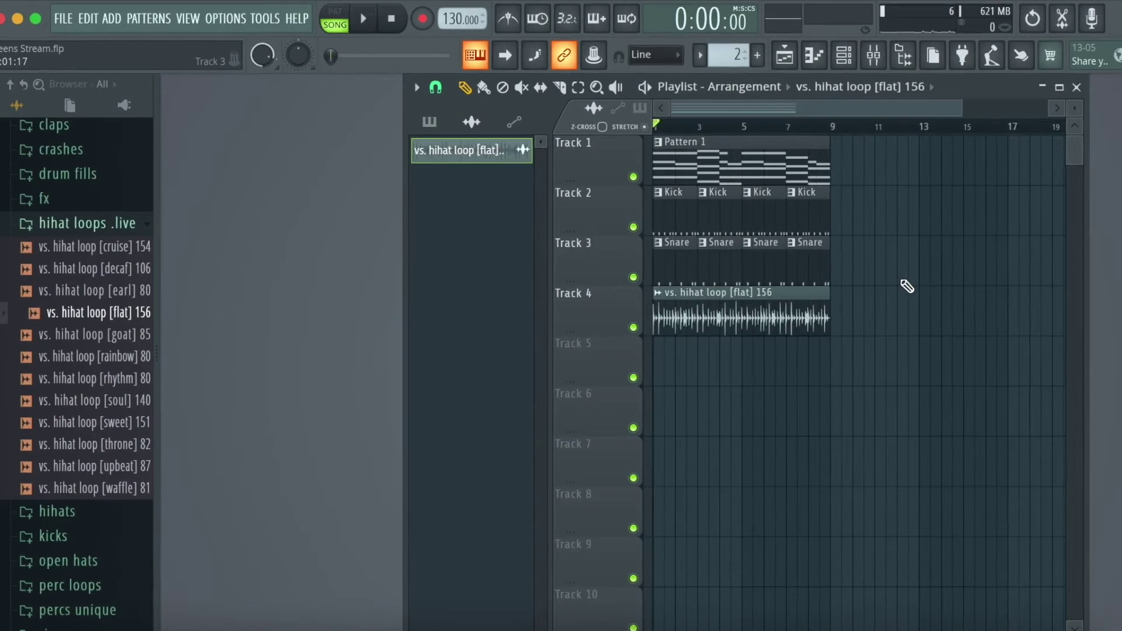
key("space")
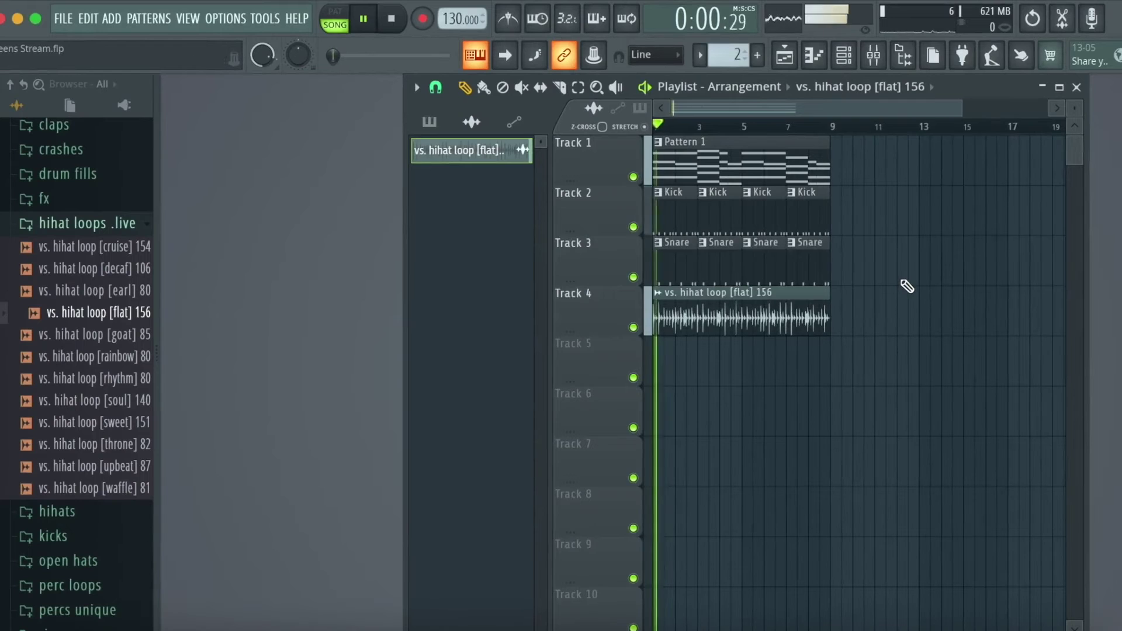
key("space")
- Open the hi-hat loop's audio clip settings, adjust its pitch shift and use the Auto stretch mode
double_click(735, 305)
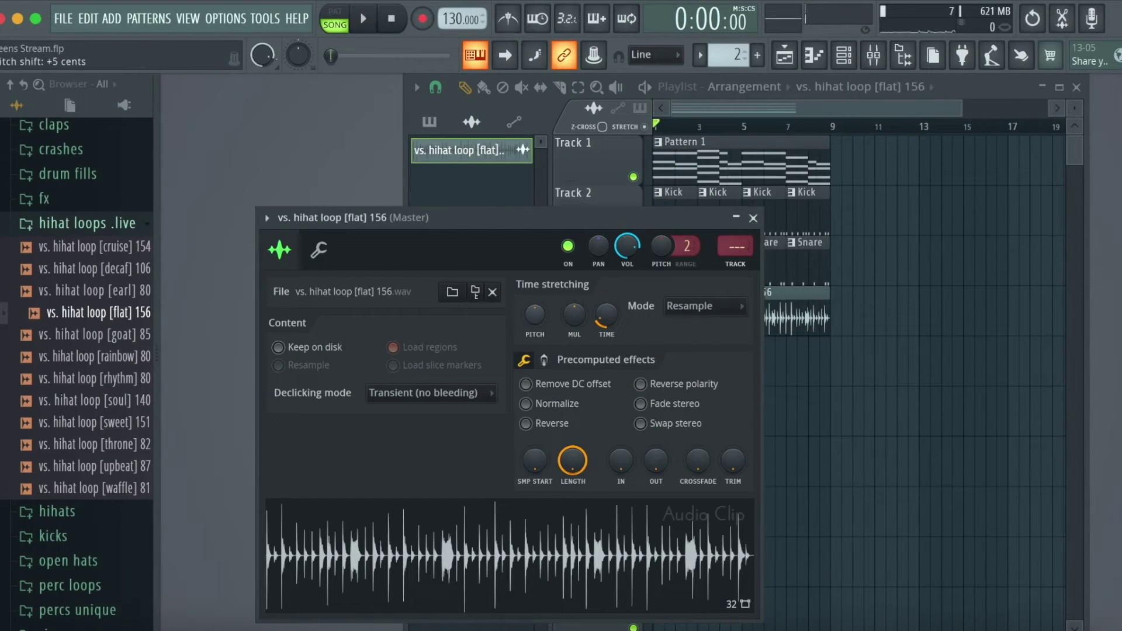
left_click_drag(534, 313, 532, 295)
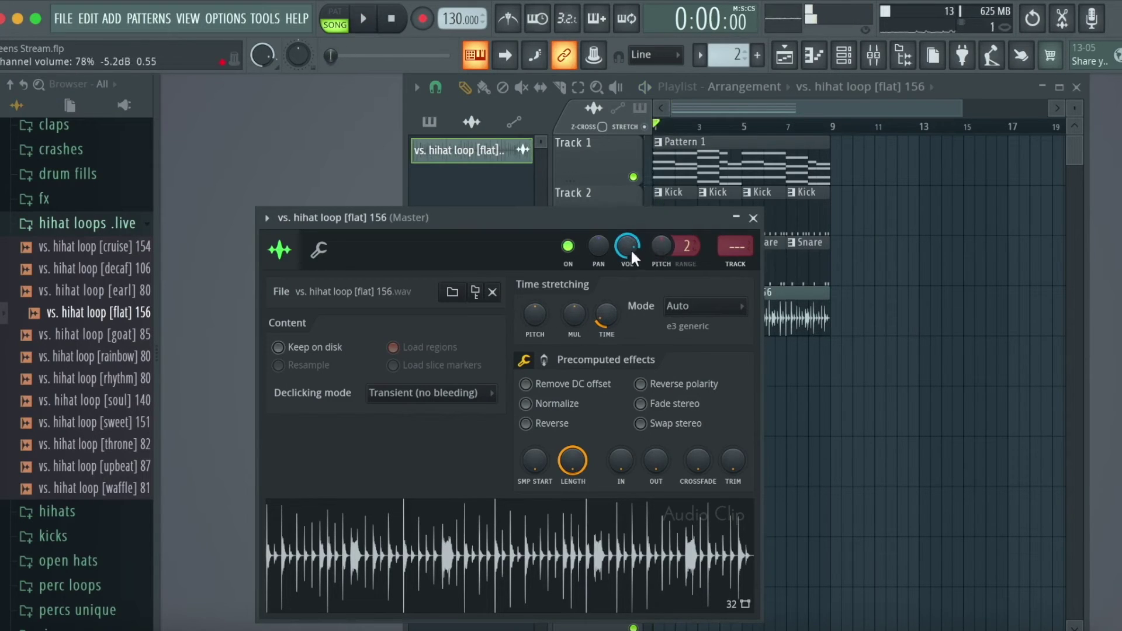
- Create a new pattern named Bass
left_click(758, 56)
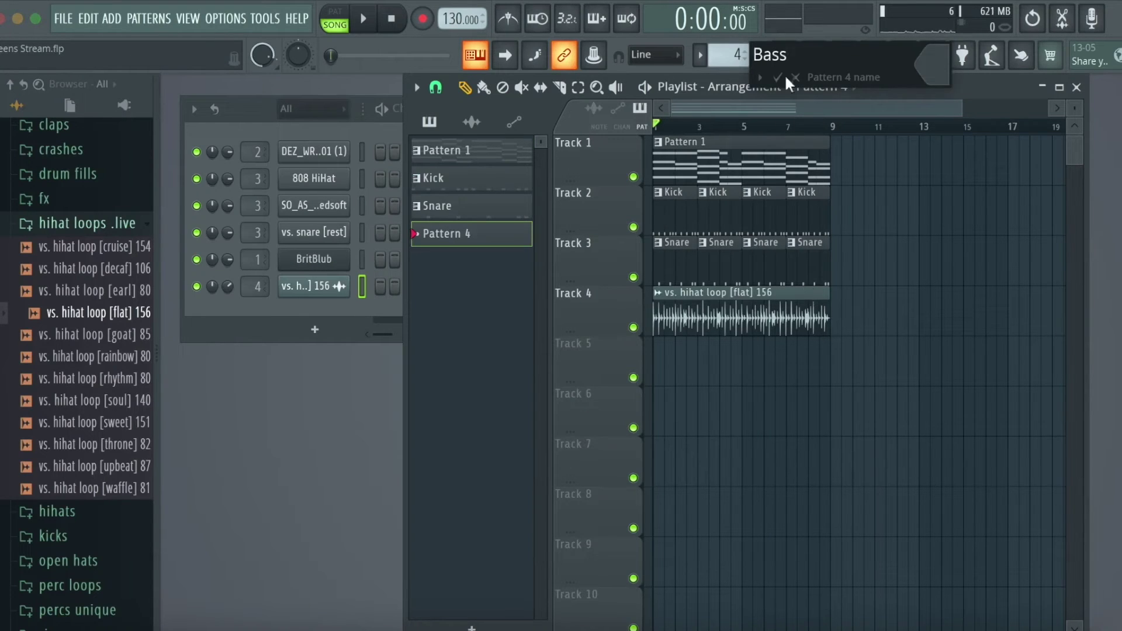
type("Bass")
left_click(777, 77)
- Add a FLEX channel and load the Cutting Edge preset from the Essential Bass Guitars pack
left_click(314, 329)
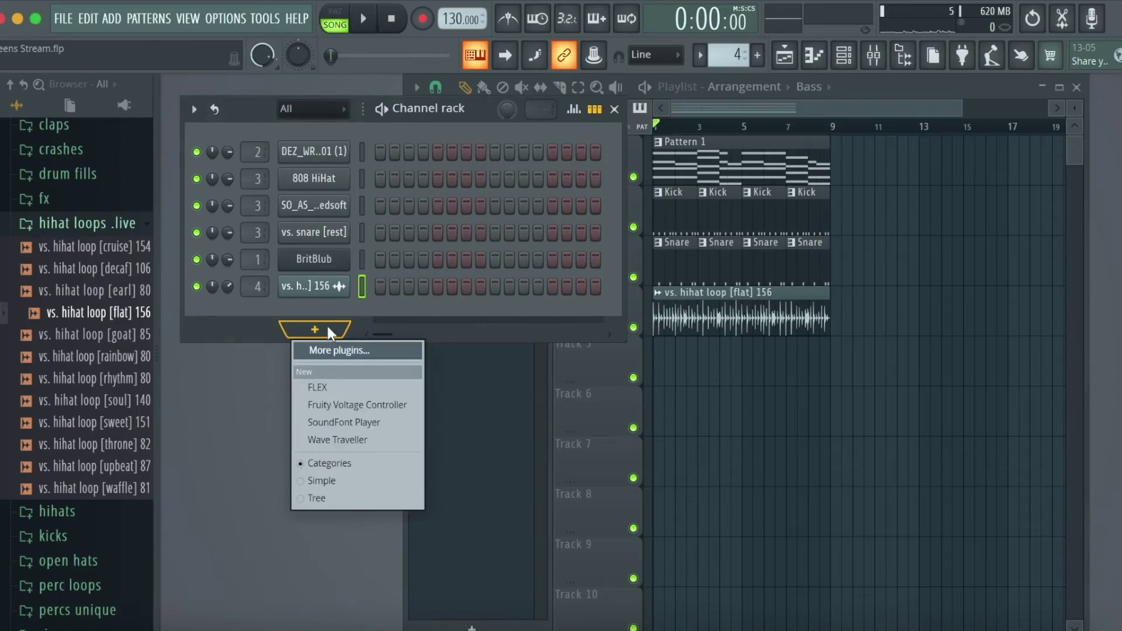
left_click(320, 387)
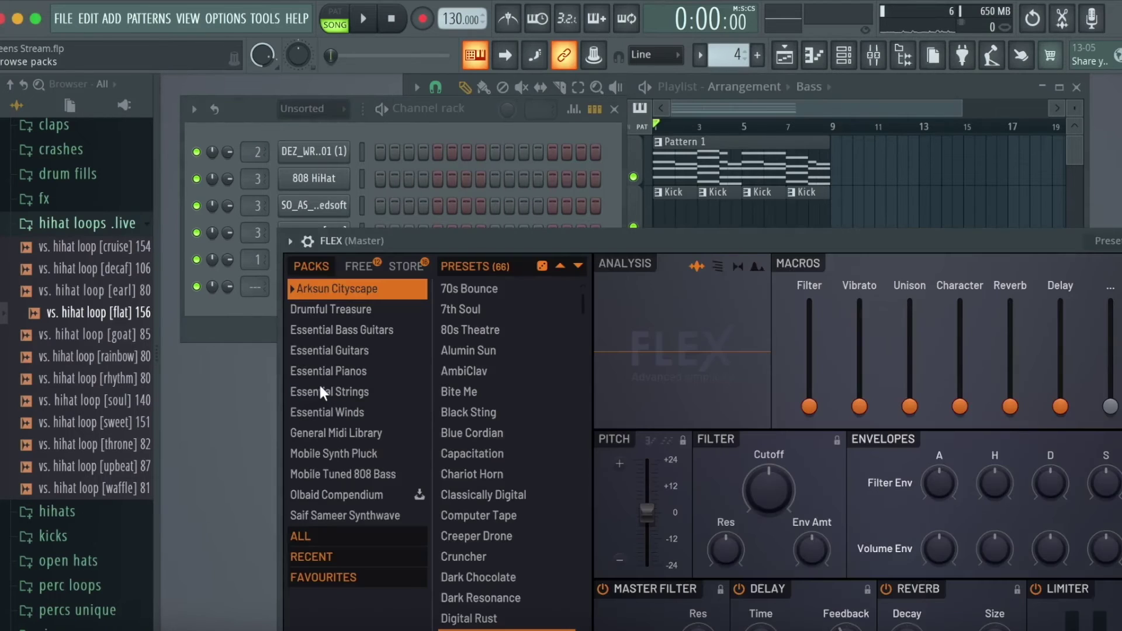
left_click(341, 330)
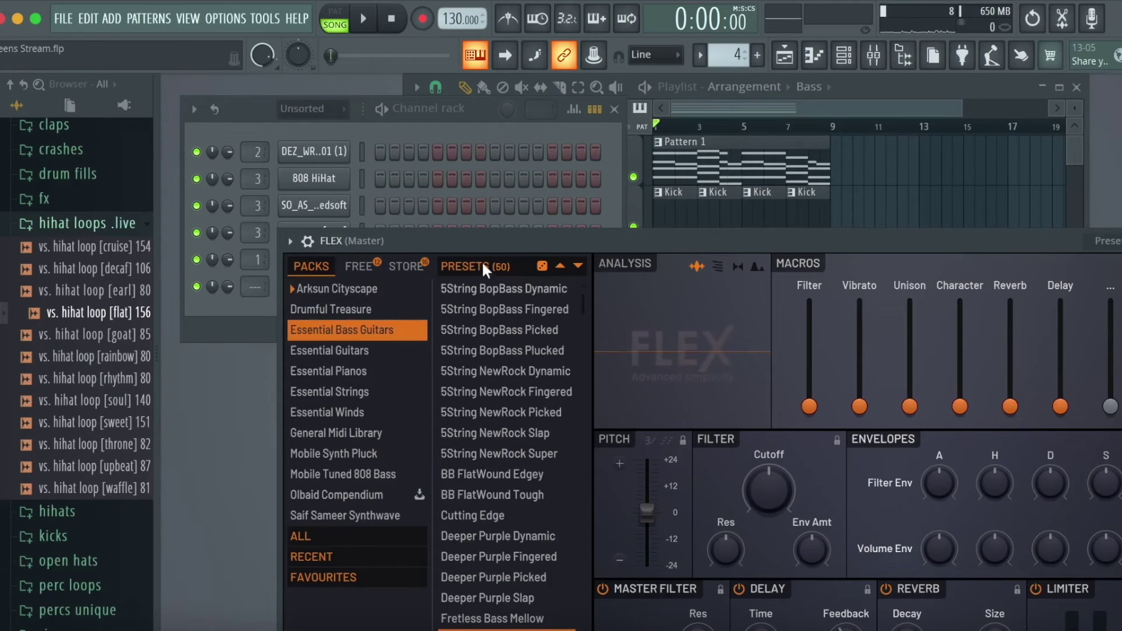
left_click_drag(463, 226, 402, 108)
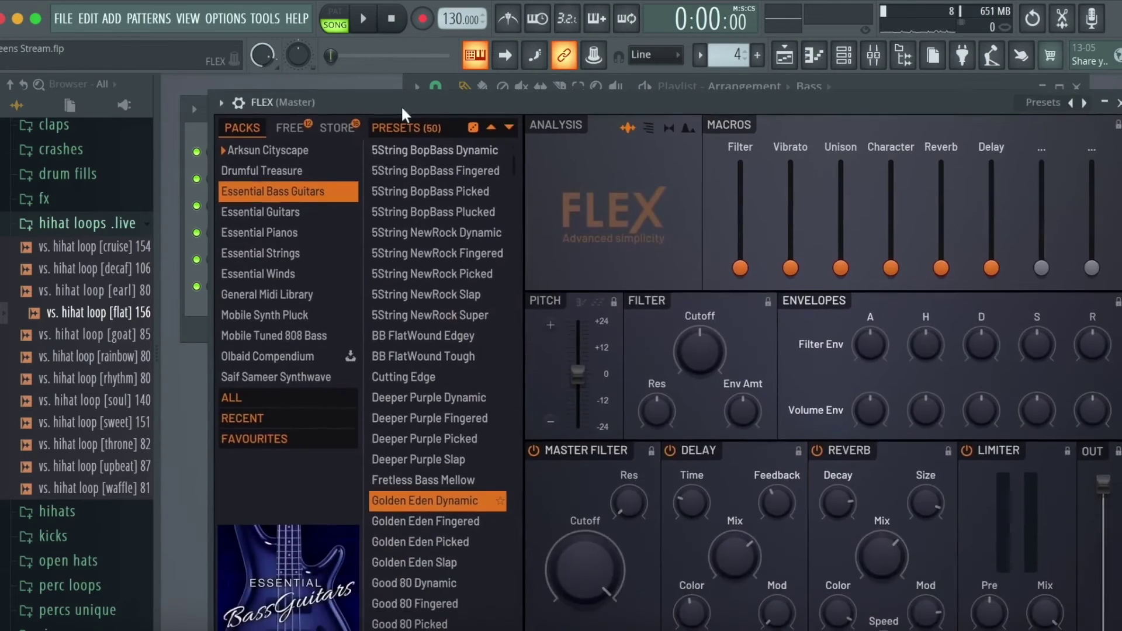
left_click(424, 378)
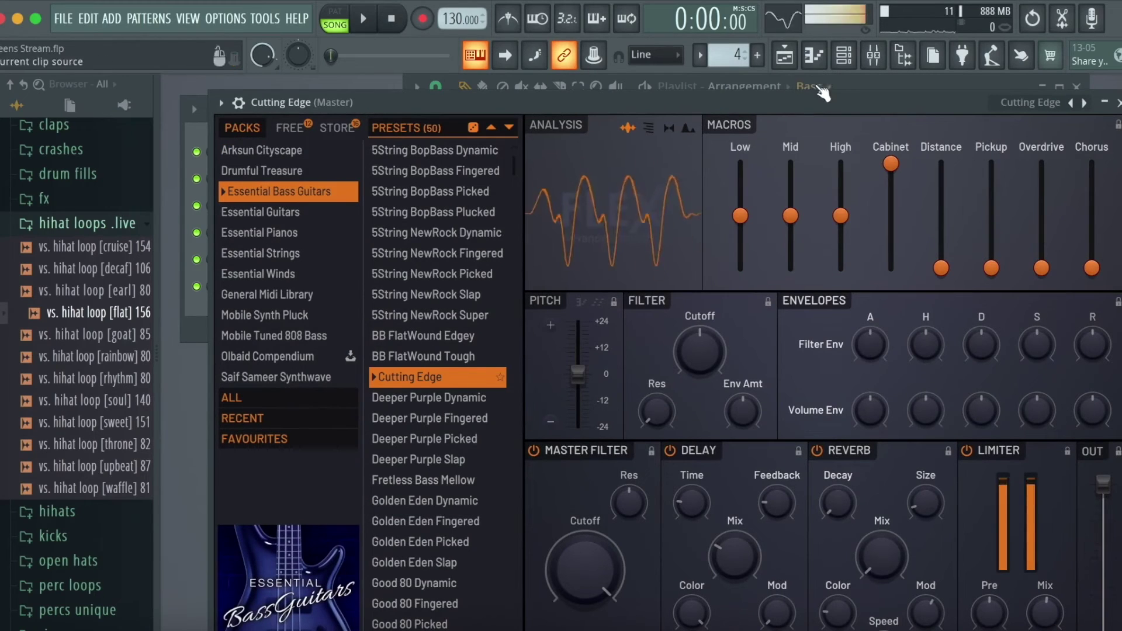
left_click_drag(847, 96, 702, 75)
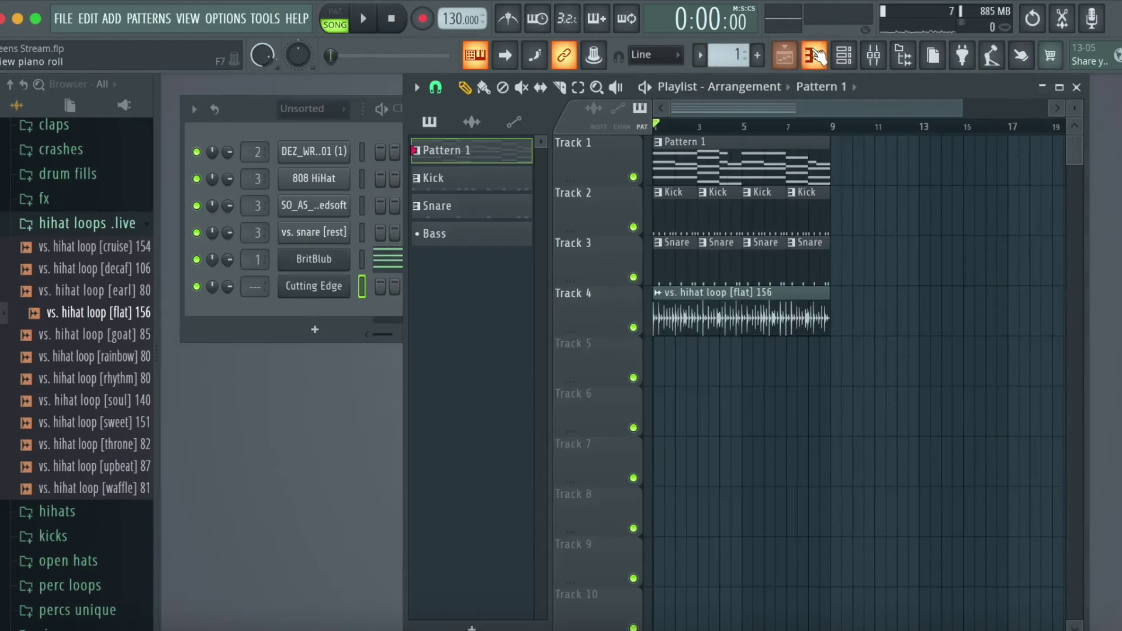
- Copy all chord notes from the BritBlub piano roll and paste them into the Cutting Edge piano roll
left_click(817, 55)
left_click(630, 89)
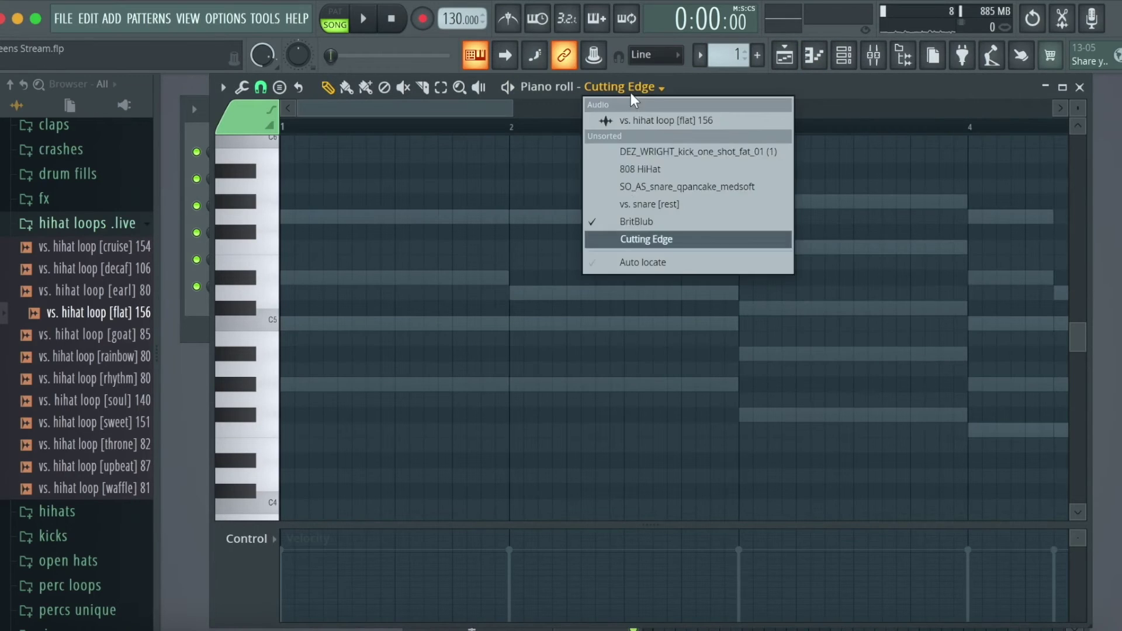
left_click(636, 221)
scroll(519, 400, "down", 1)
key("ctrl+a")
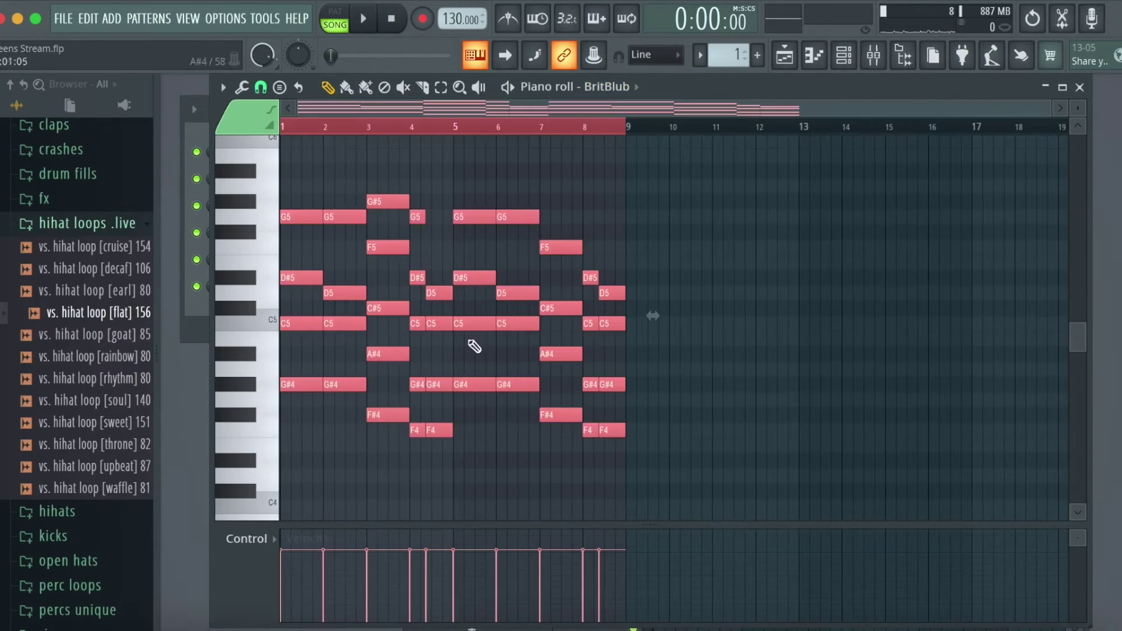
left_click(573, 87)
left_click(643, 239)
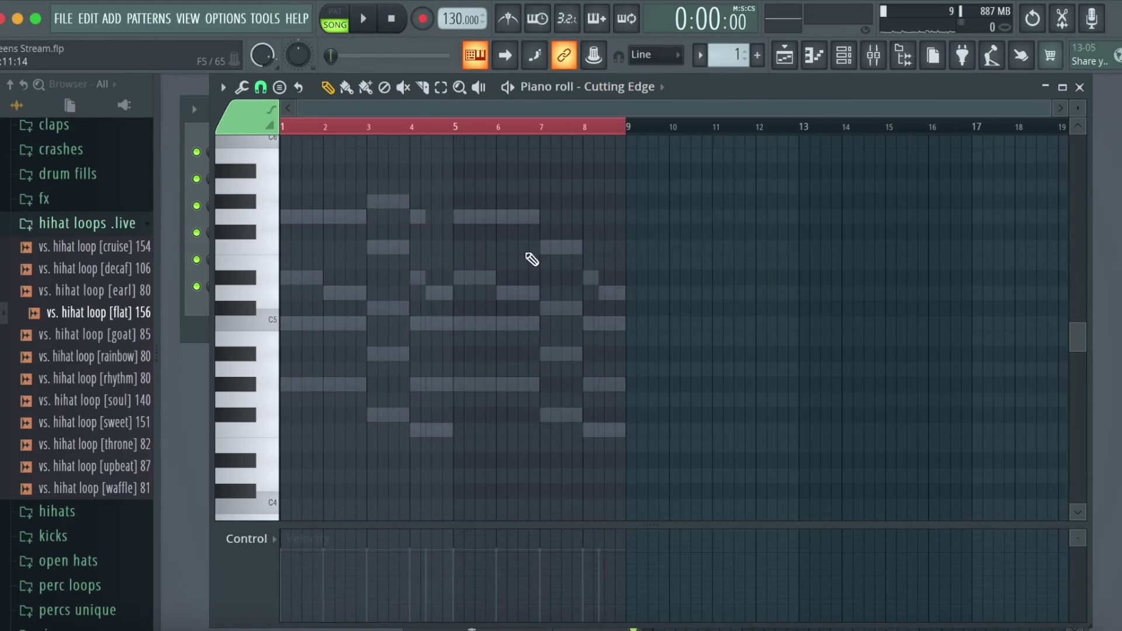
key("ctrl+v")
scroll(518, 258, "down", 1)
scroll(433, 318, "up", 4)
scroll(434, 318, "down", 5)
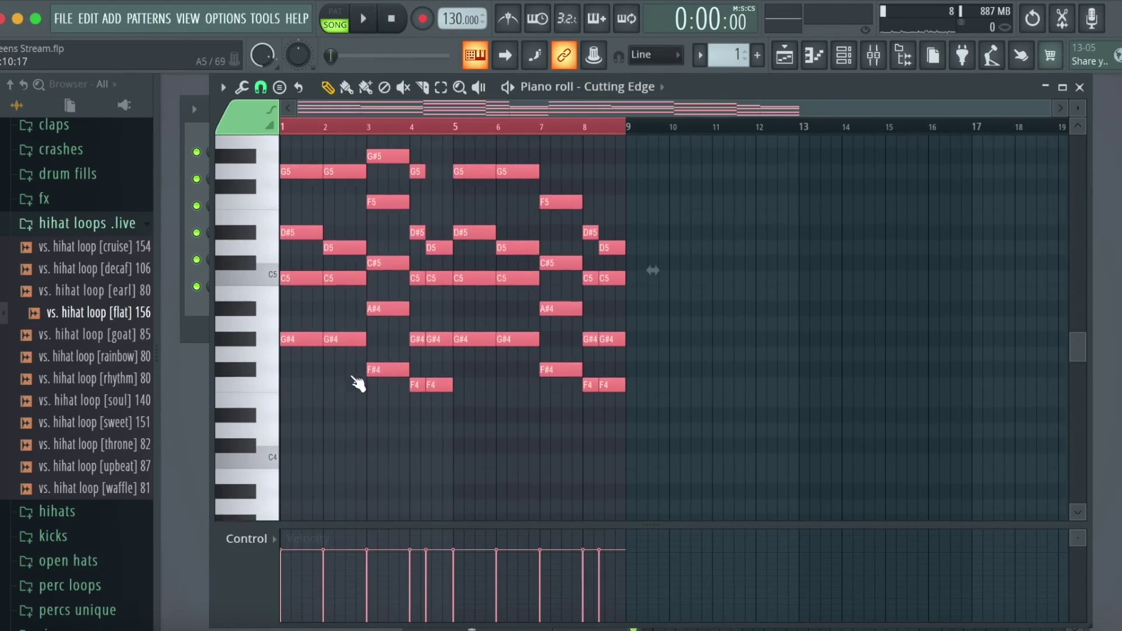
- Delete the upper notes of each pasted chord, keeping only the lowest G#4, F#4 and F4 root notes
left_click(323, 295)
right_click(320, 278)
right_click(320, 232)
right_click(321, 171)
right_click(323, 171)
right_click(344, 247)
right_click(345, 277)
right_click(388, 307)
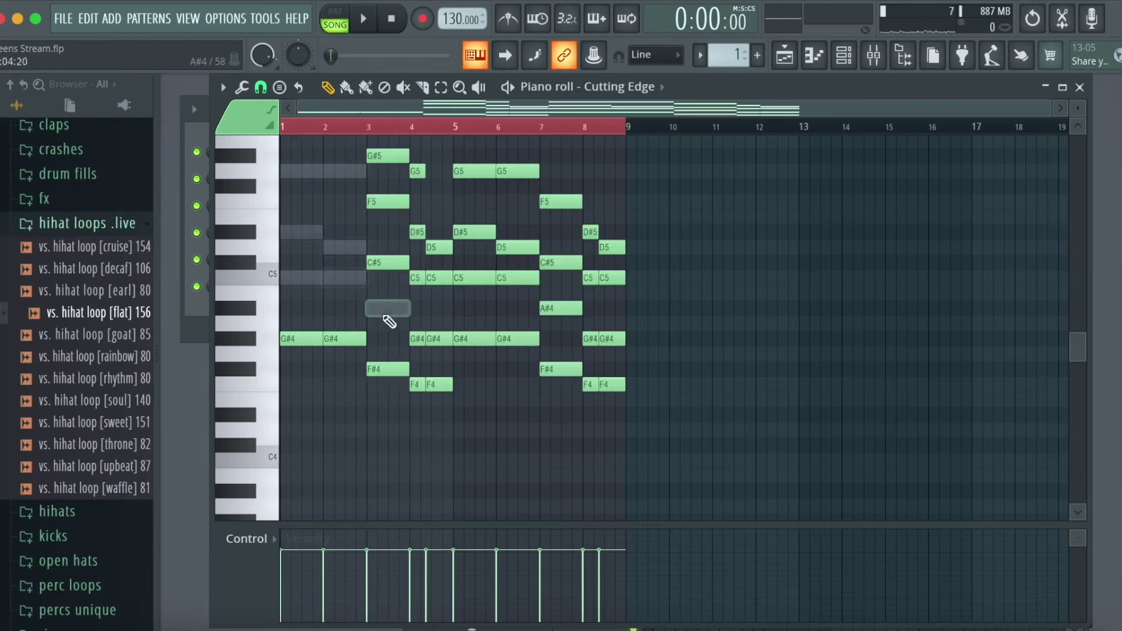
right_click(388, 262)
right_click(388, 156)
right_click(450, 278)
right_click(475, 170)
right_click(417, 173)
right_click(474, 234)
right_click(517, 173)
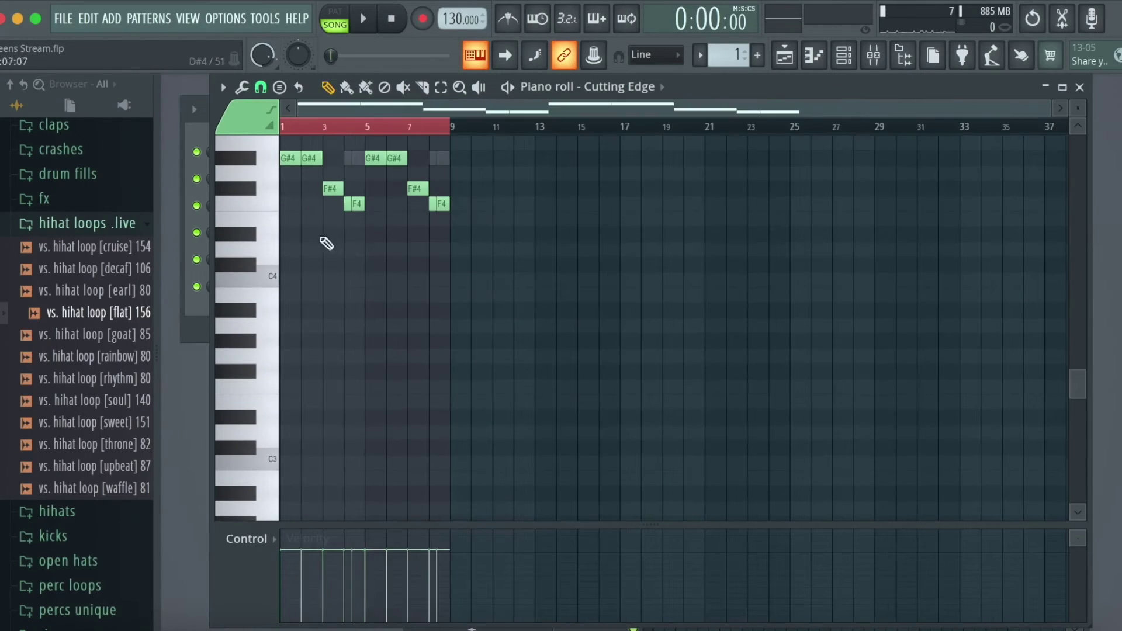
- Transpose all Cutting Edge bass notes down one octave to G#3, F#3 and F3
key("ctrl+a")
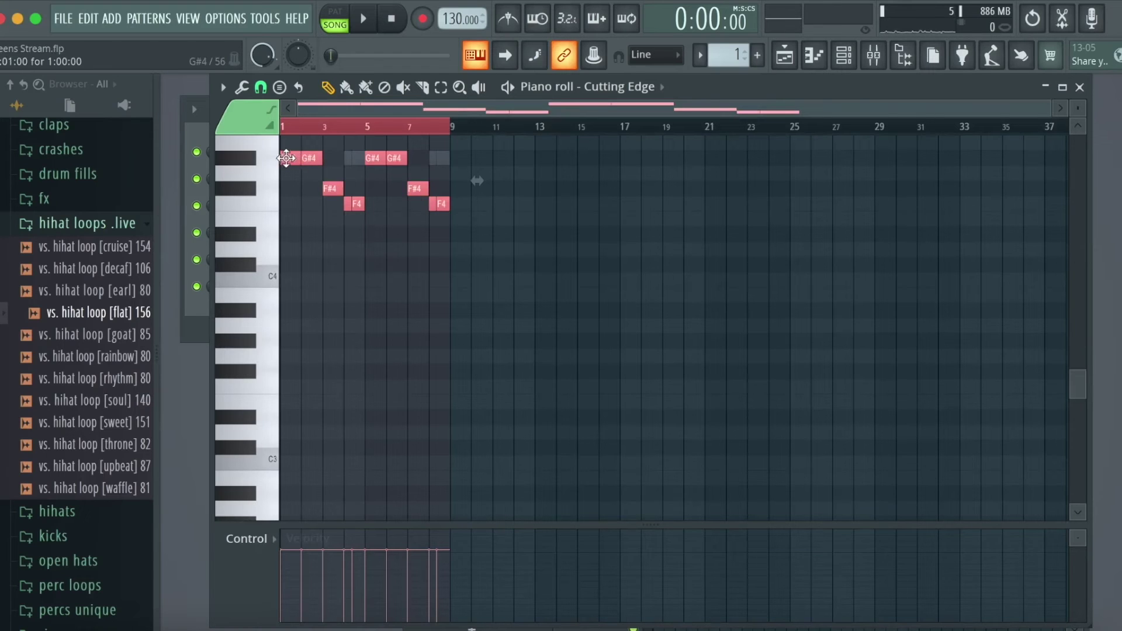
left_click_drag(290, 159, 153, 358)
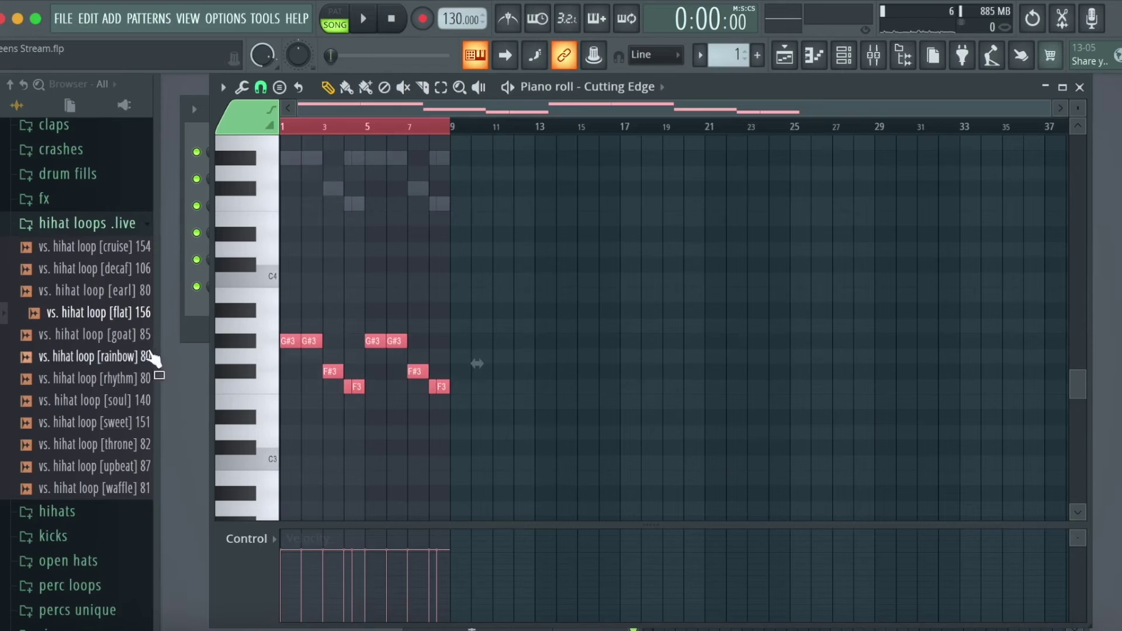
- Place the Bass pattern on Track 5 from bar 1 to bar 9 and play back the arrangement
left_click(362, 18)
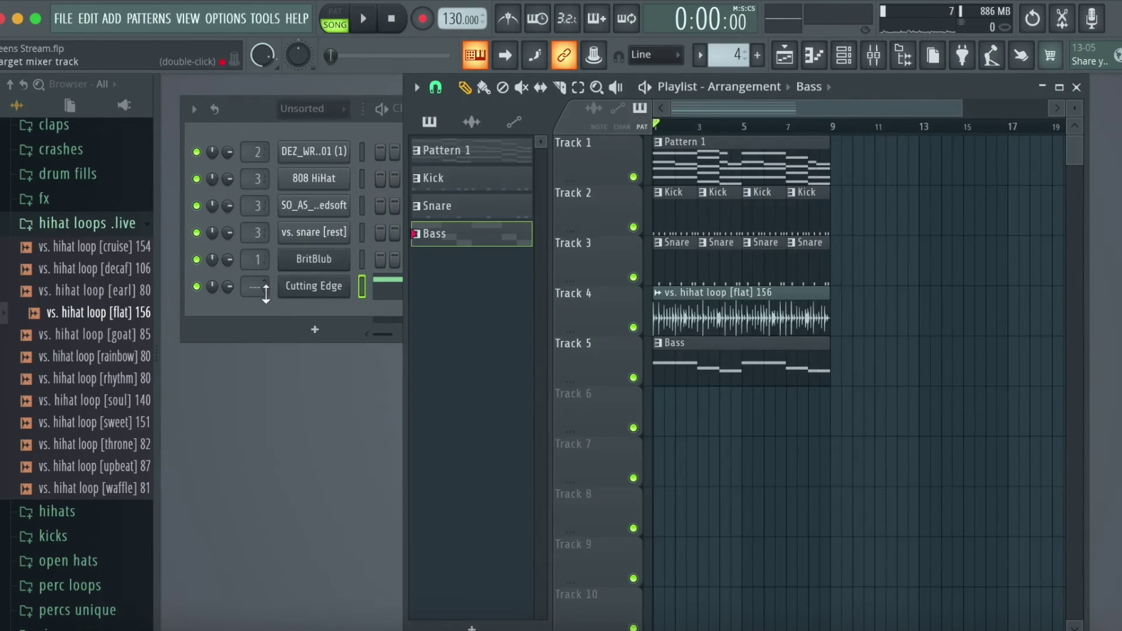
key("space")
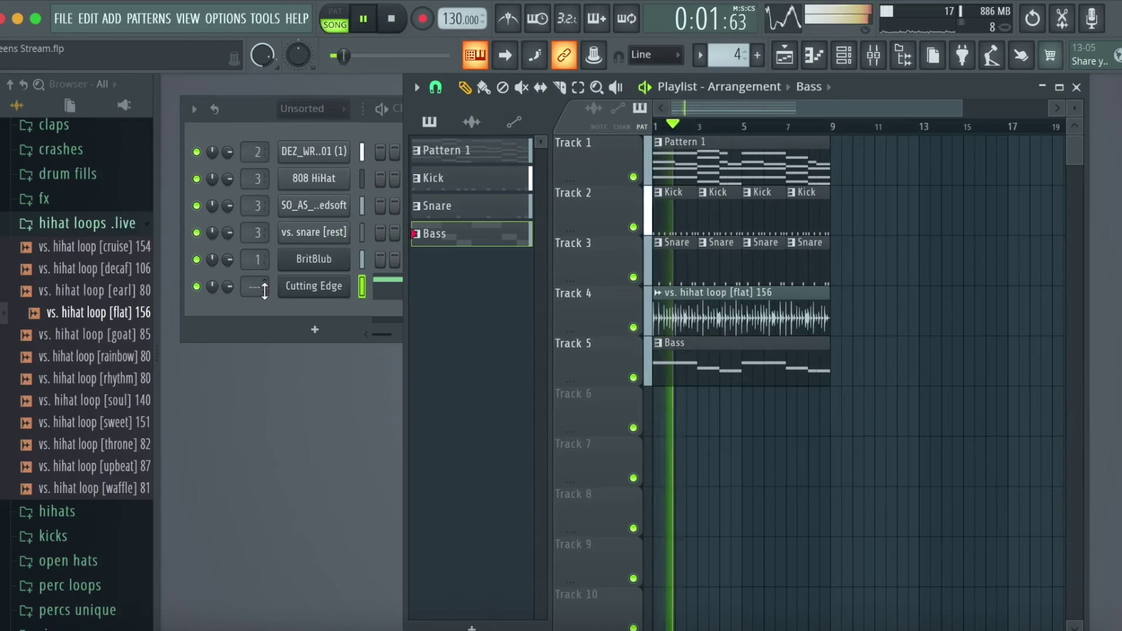
key("space")
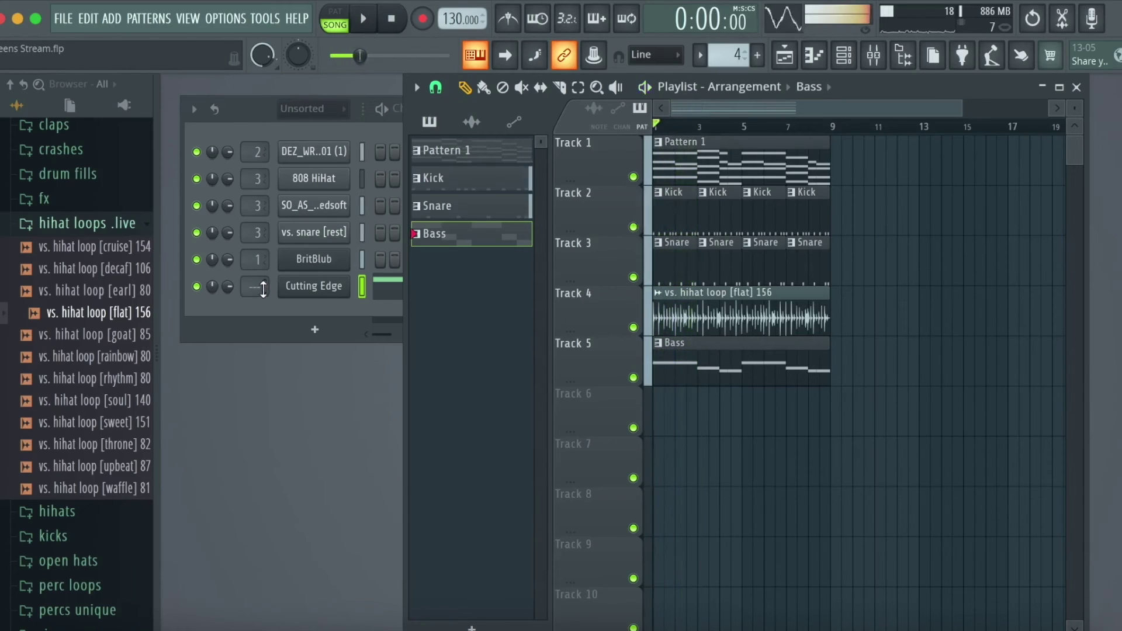
- Route the Cutting Edge channel to mixer track 5 and lower that track's volume to 72% (-6.8 dB)
left_click(263, 288)
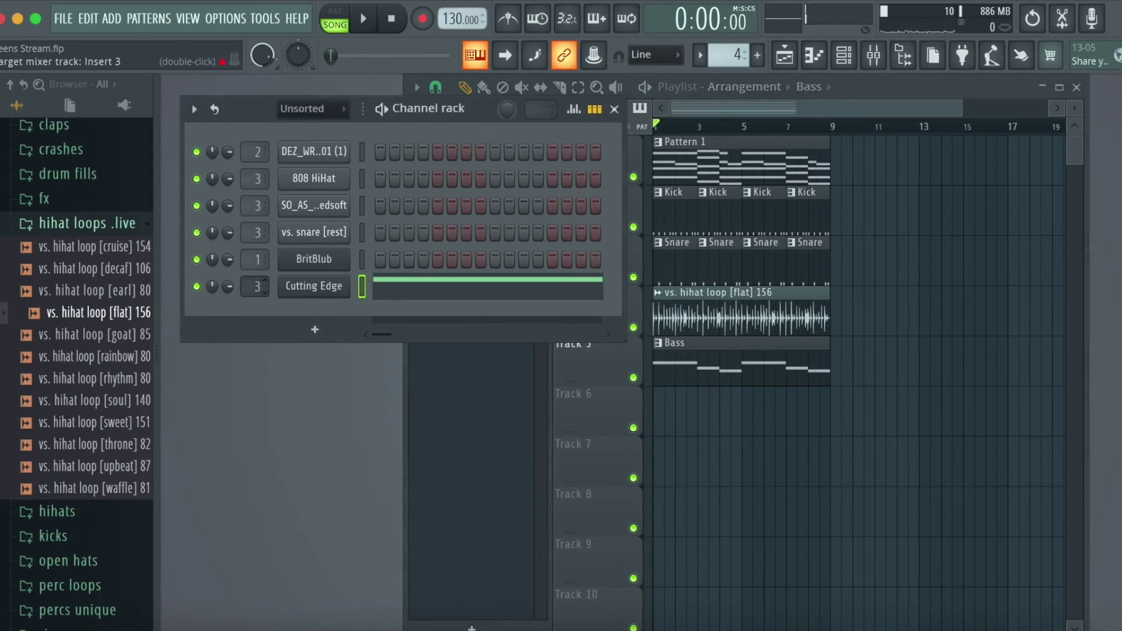
double_click(262, 288)
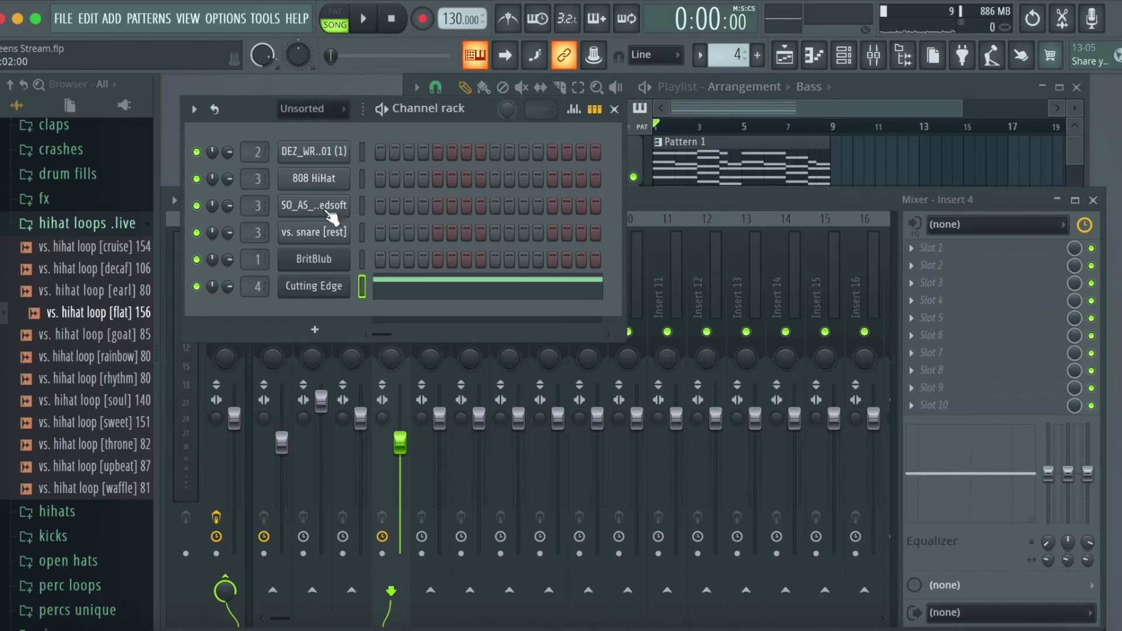
scroll(253, 289, "up", 1)
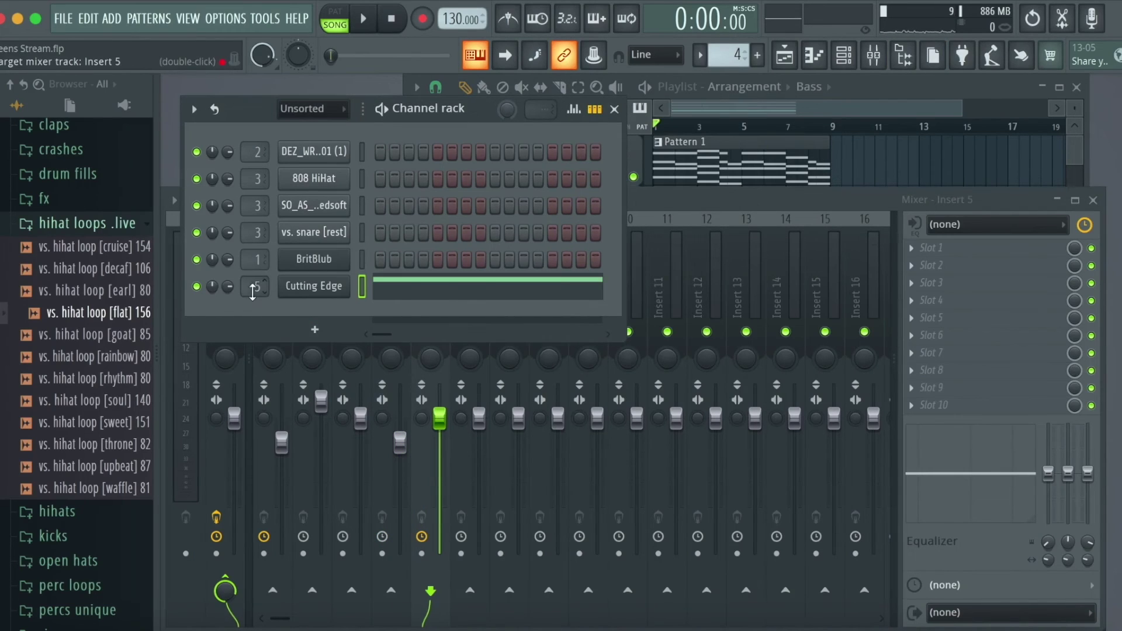
left_click(672, 206)
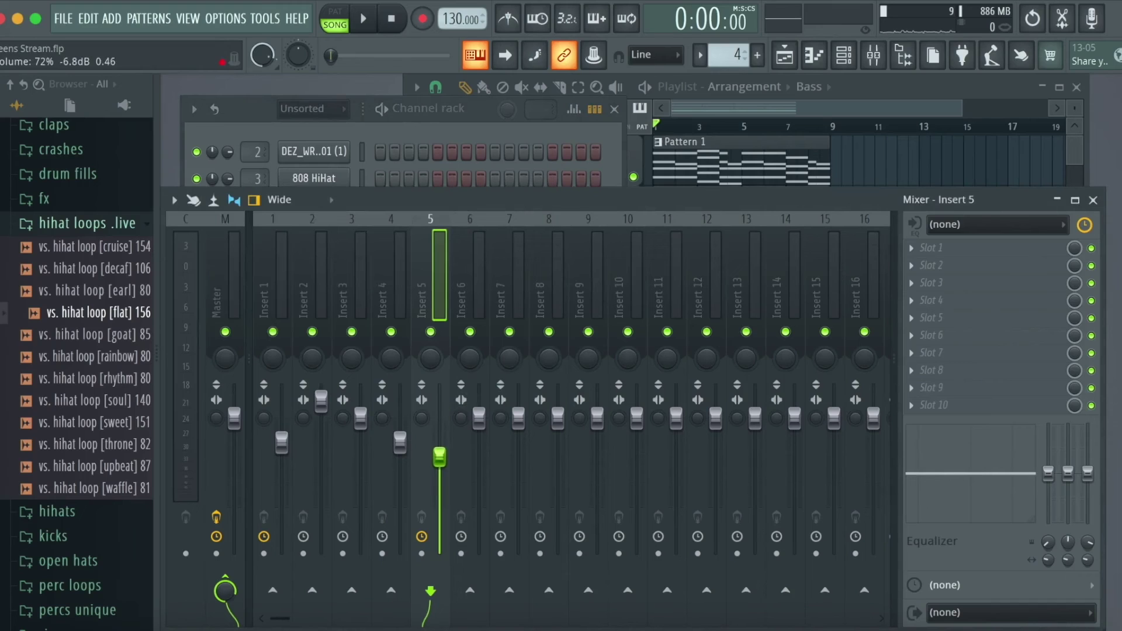
- Play back the arrangement with the mixer closed and save the project
key("space")
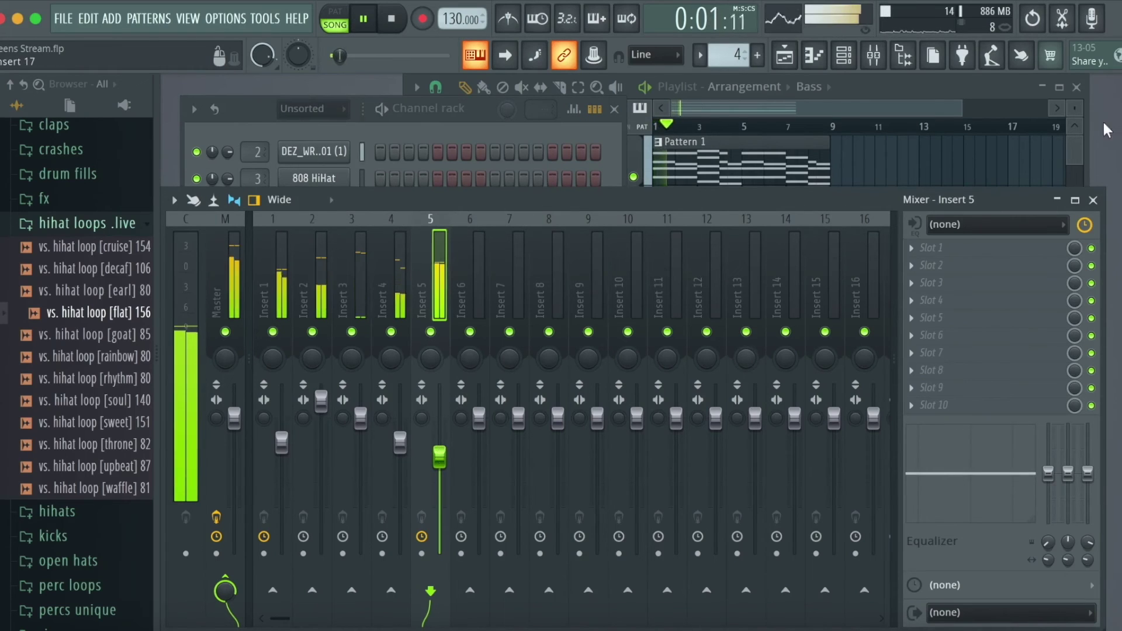
left_click(1092, 200)
left_click(518, 371)
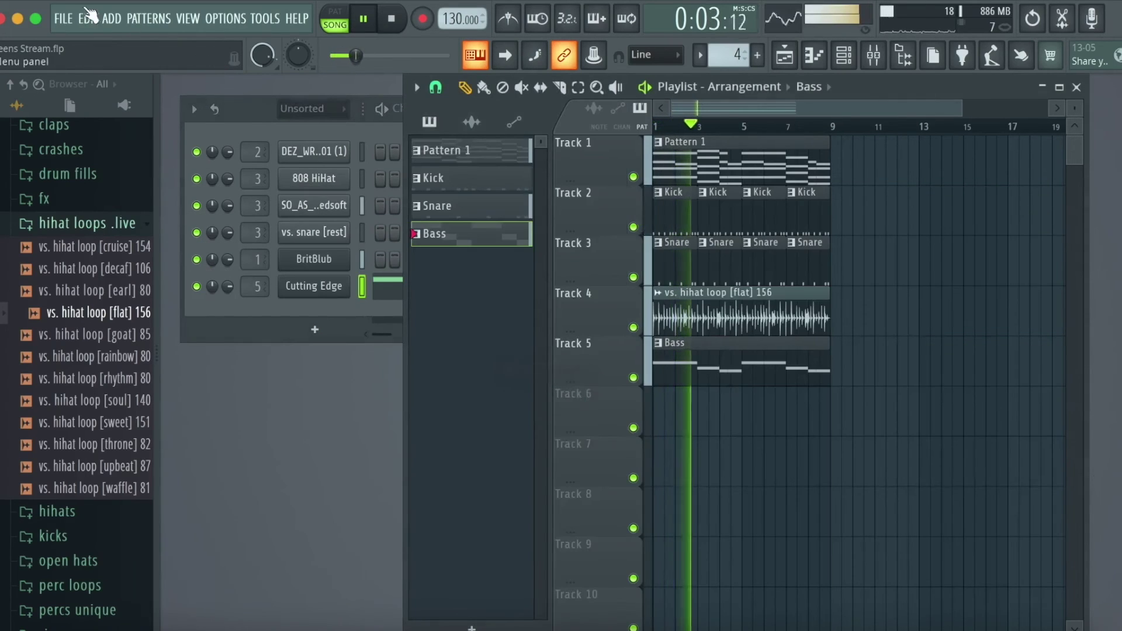
left_click(63, 18)
left_click(90, 100)
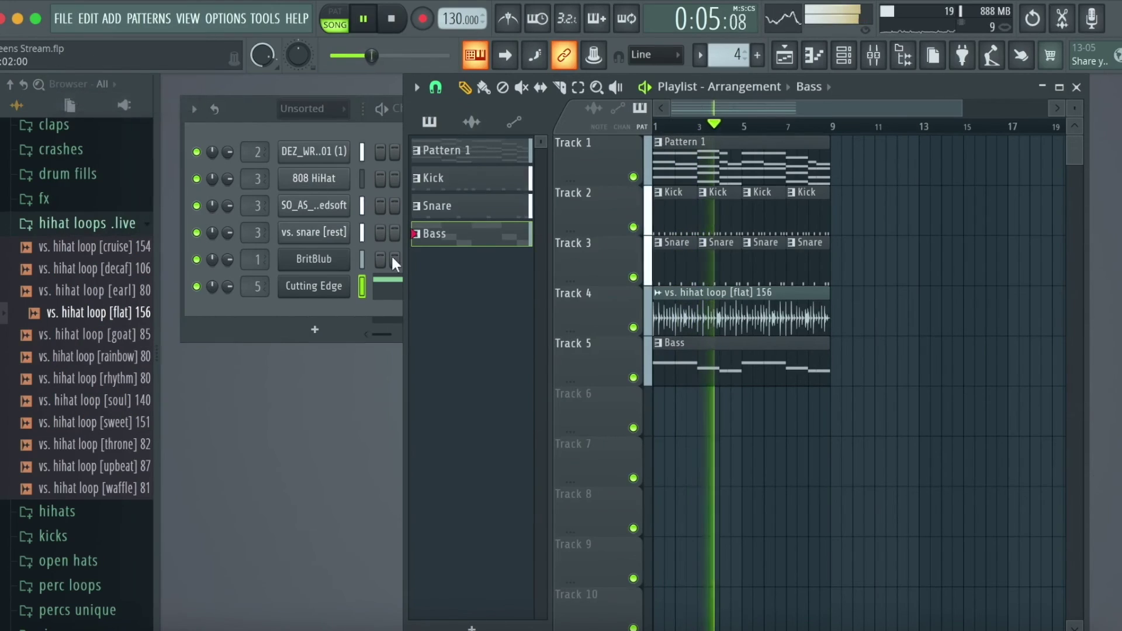
key("space")
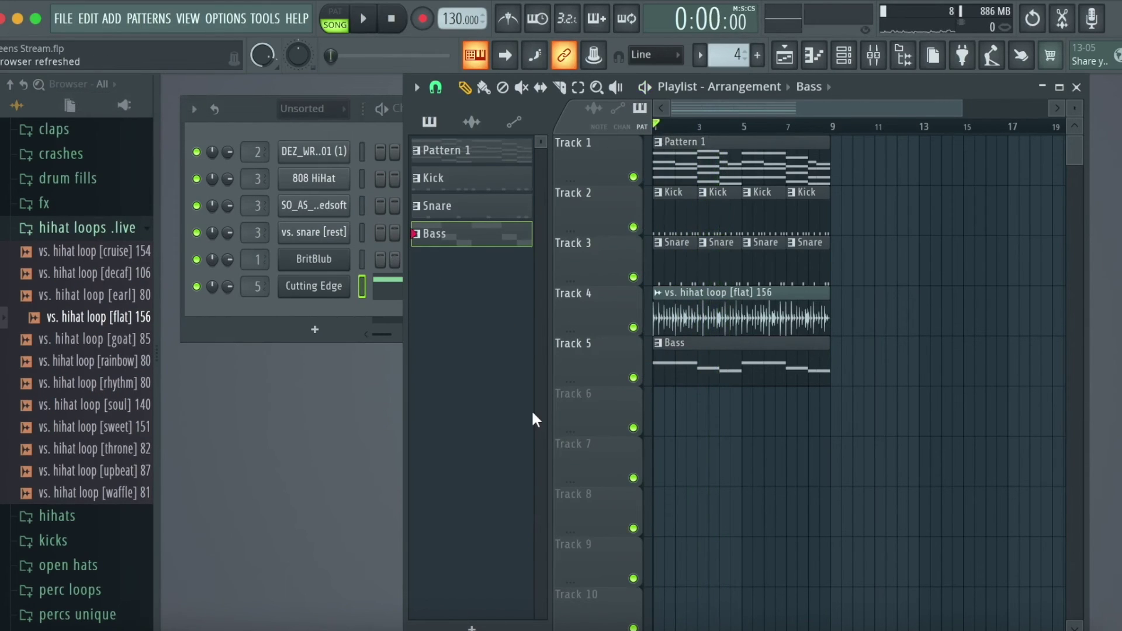
- Open the finished rhodes vibes project and play its full arrangement
left_click(241, 111)
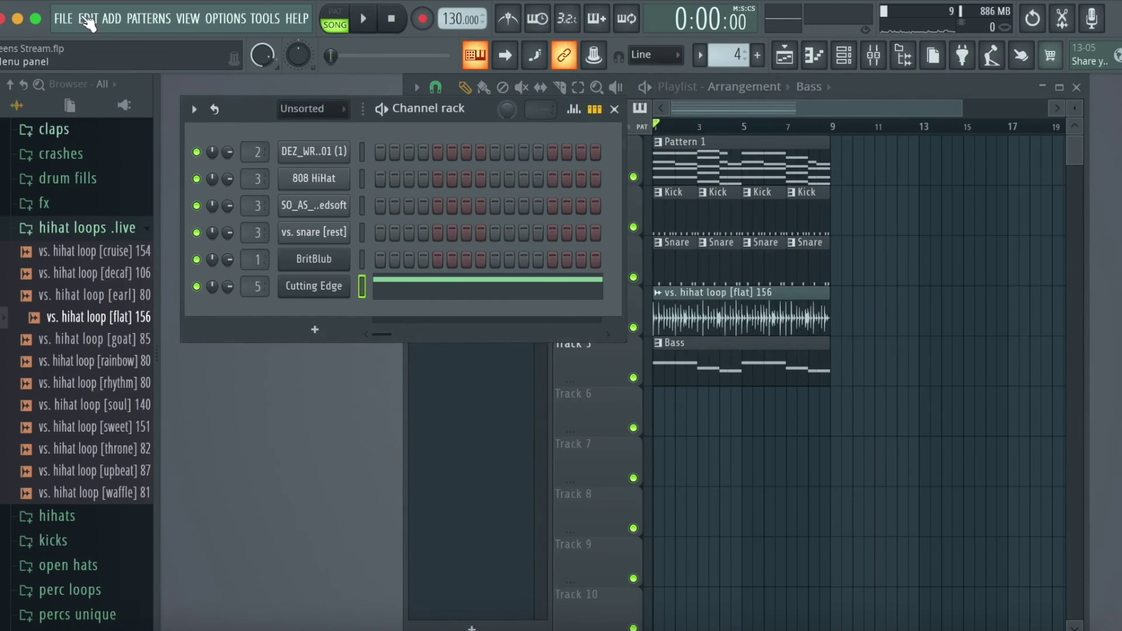
left_click(67, 18)
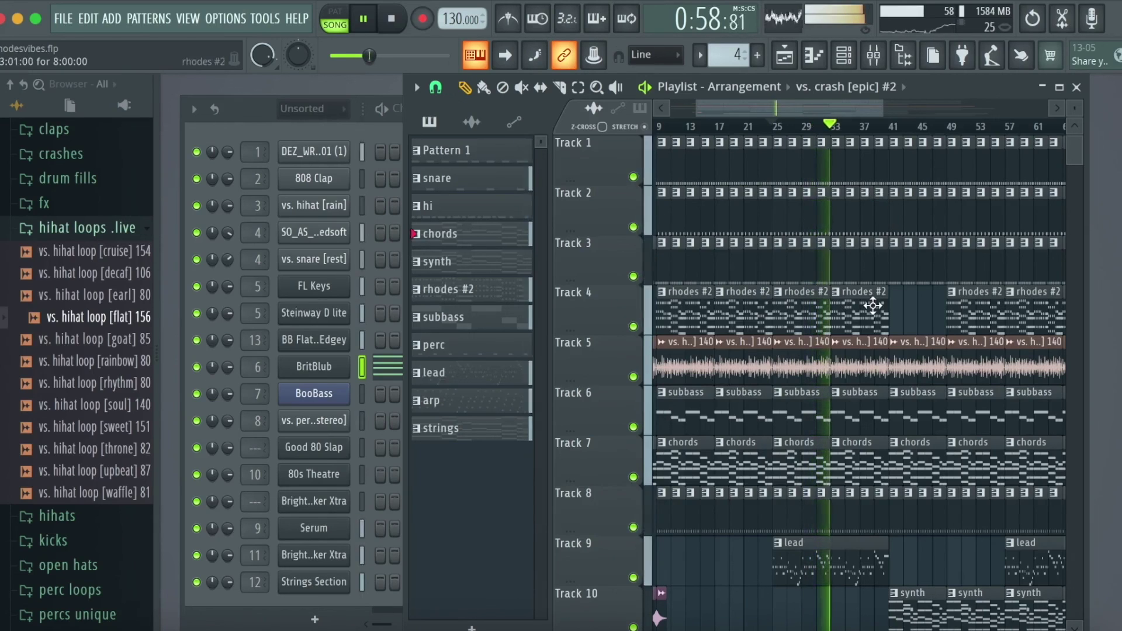
key("space")
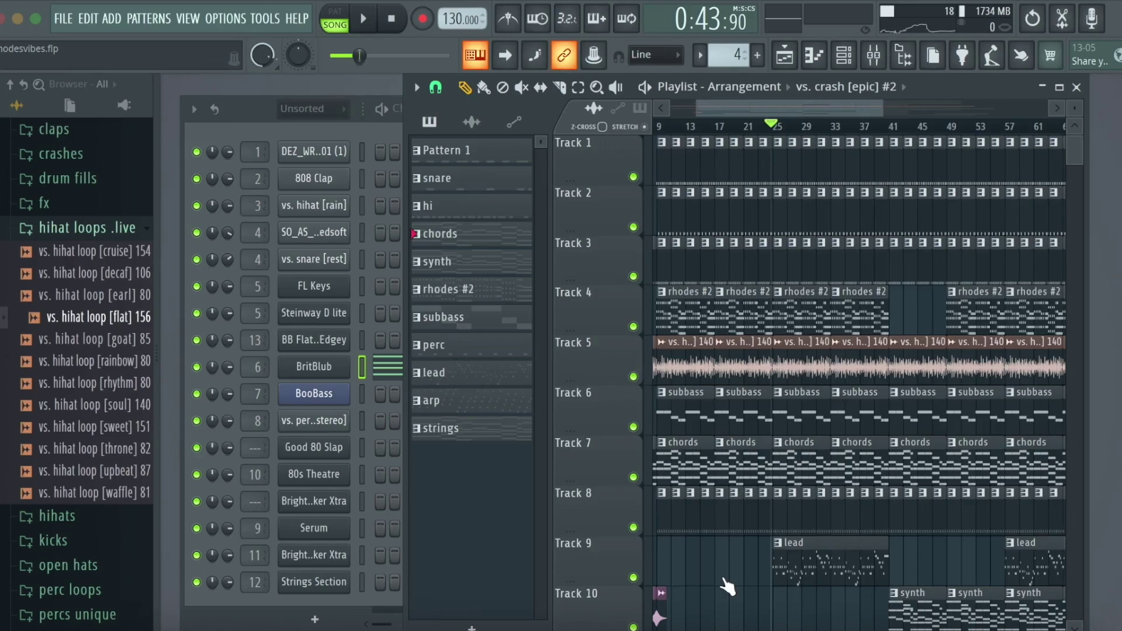